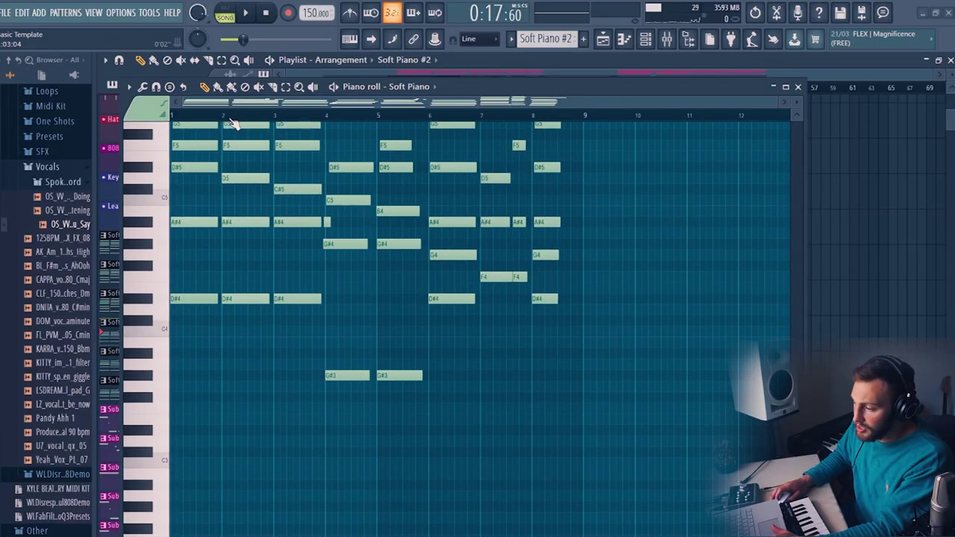
Step: Play the Soft Piano chord pattern twice in the piano roll, scrolling through its notes
scroll(265, 262, up, 4)
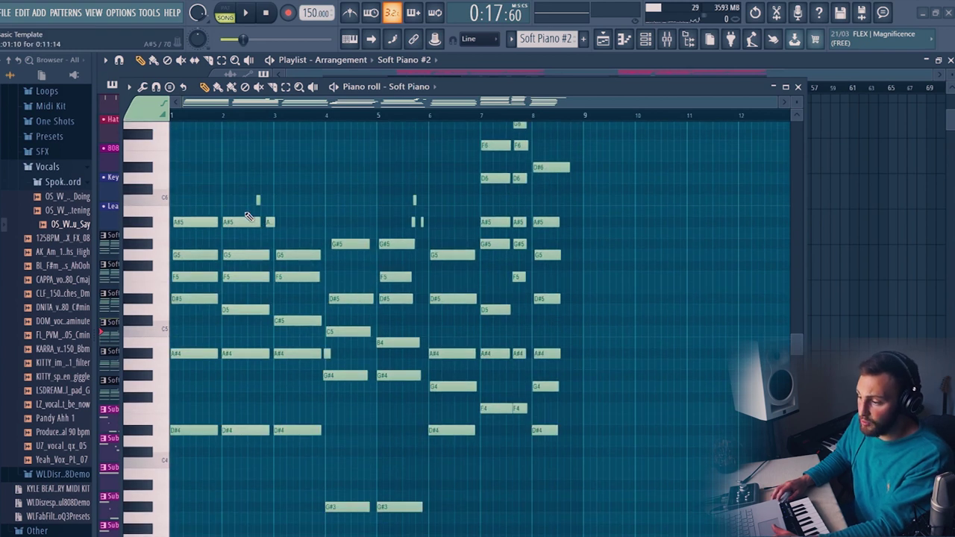
key(space)
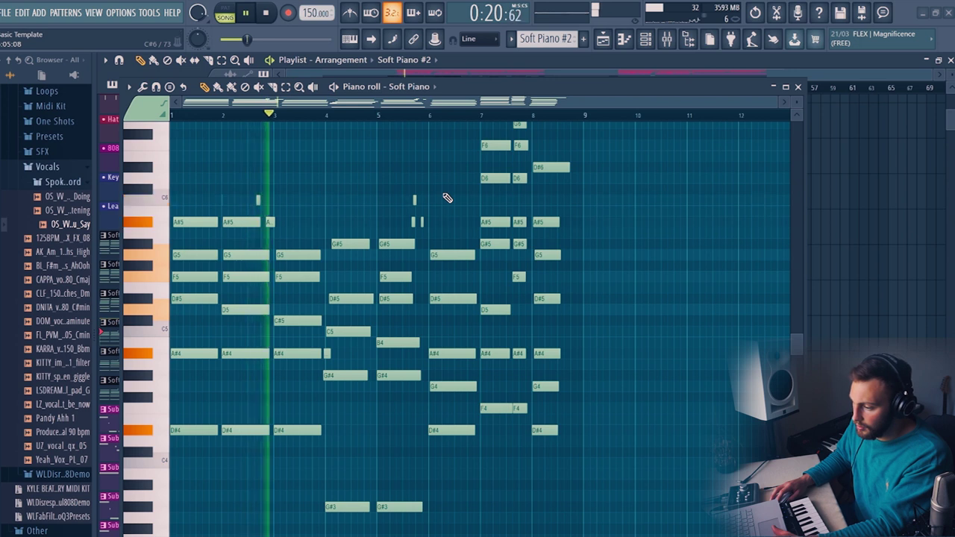
scroll(452, 224, down, 2)
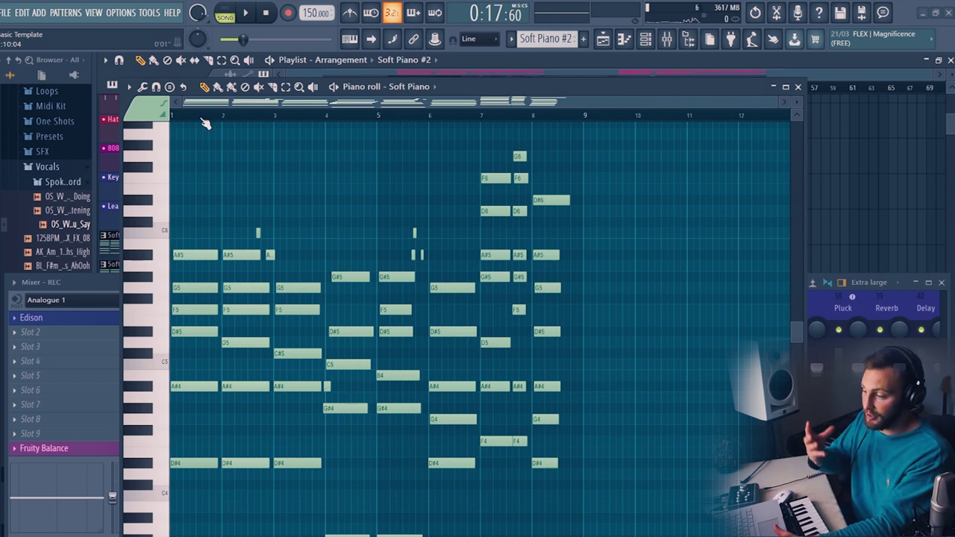
key(space)
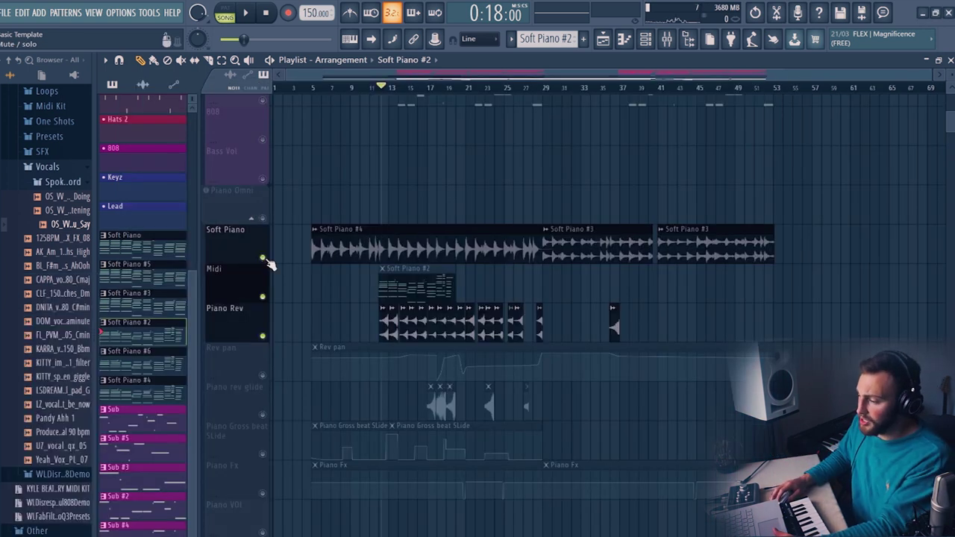
scroll(377, 296, down, 1)
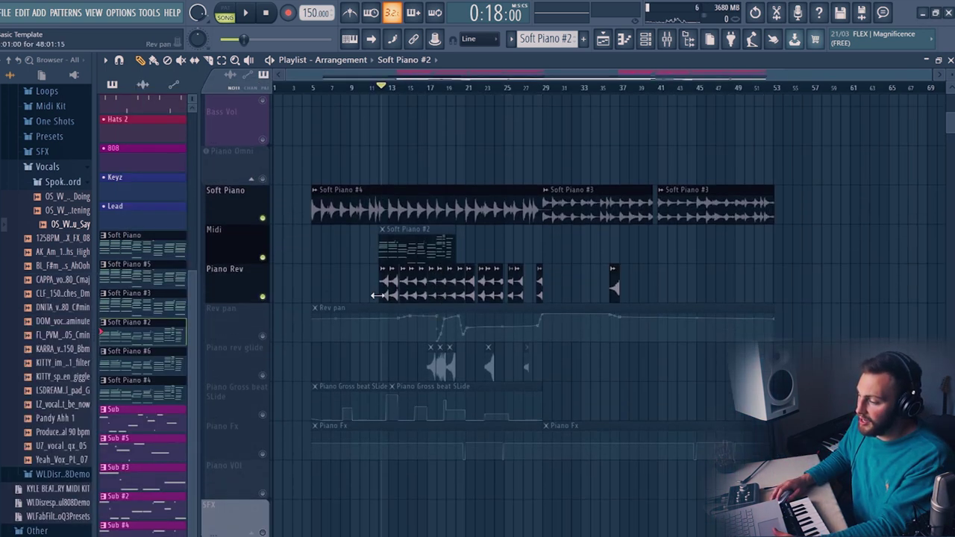
scroll(292, 298, up, 2)
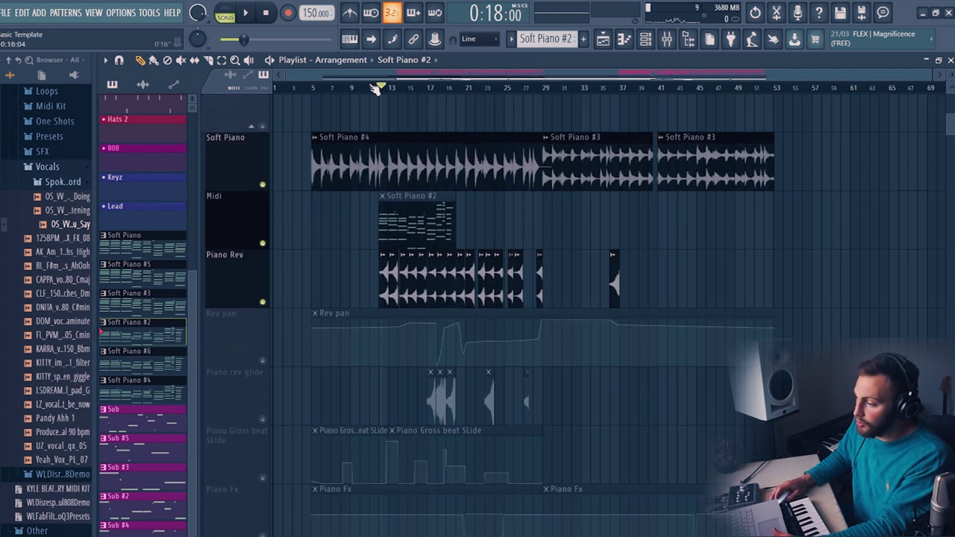
scroll(393, 98, up, 4)
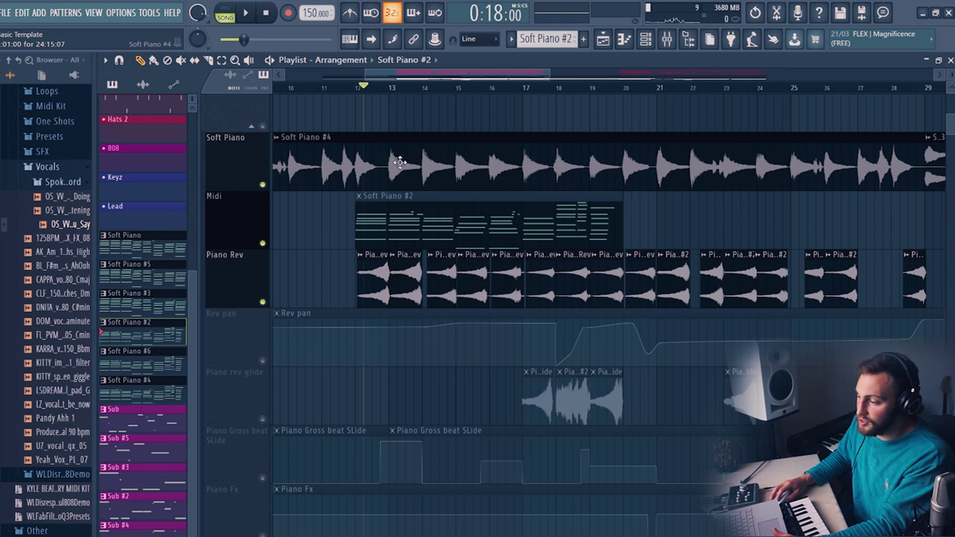
key(space)
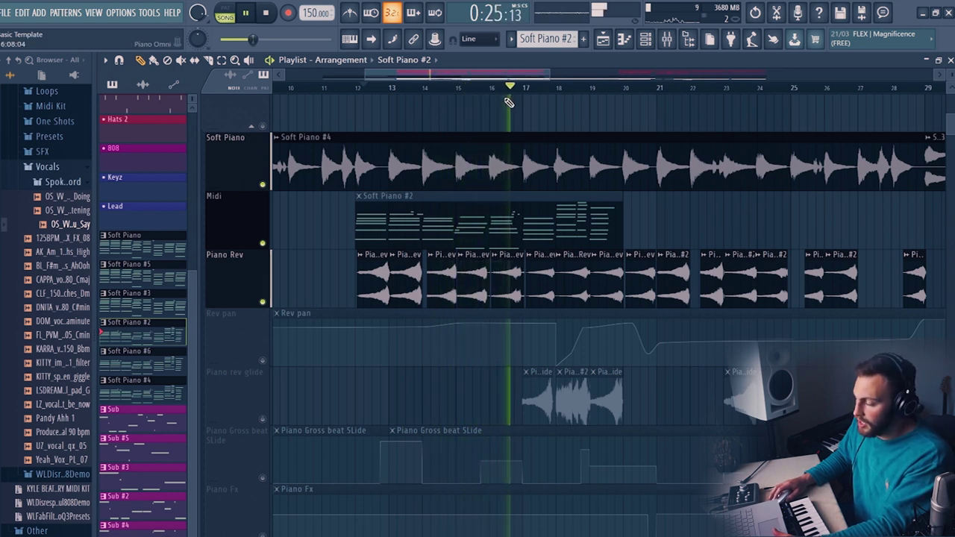
key(space)
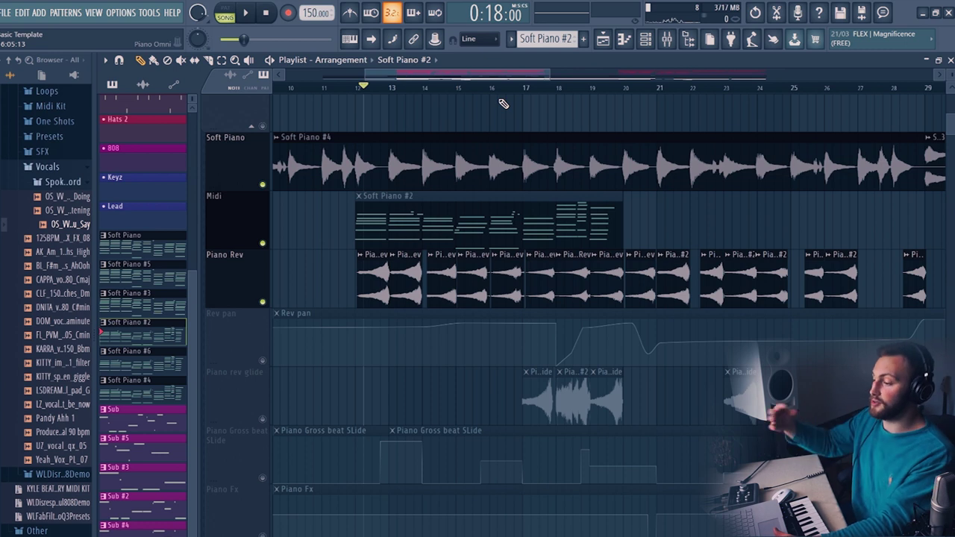
scroll(431, 91, up, 2)
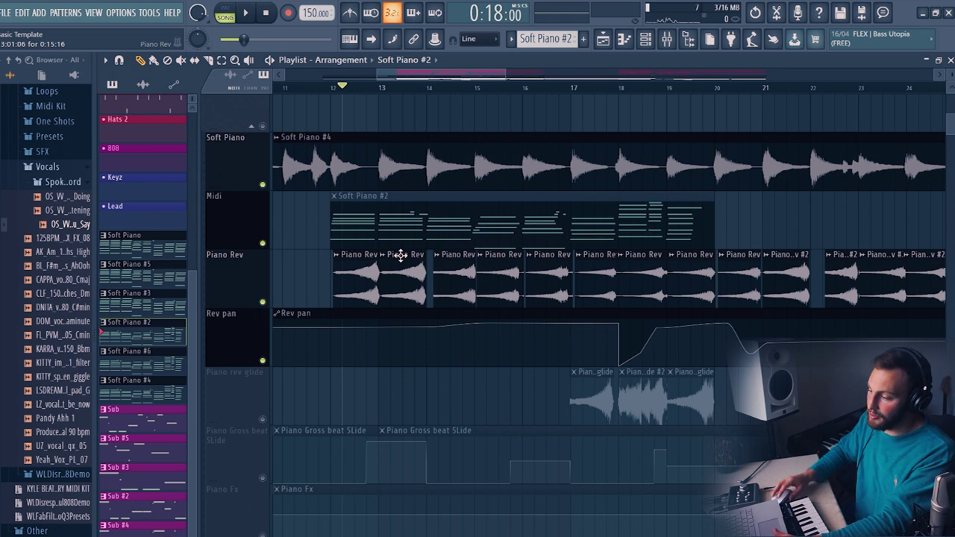
Step: Show the Piano Rev mixer channel, play through the piano layers, then stop
key(F9)
key(space)
scroll(428, 171, down, 4)
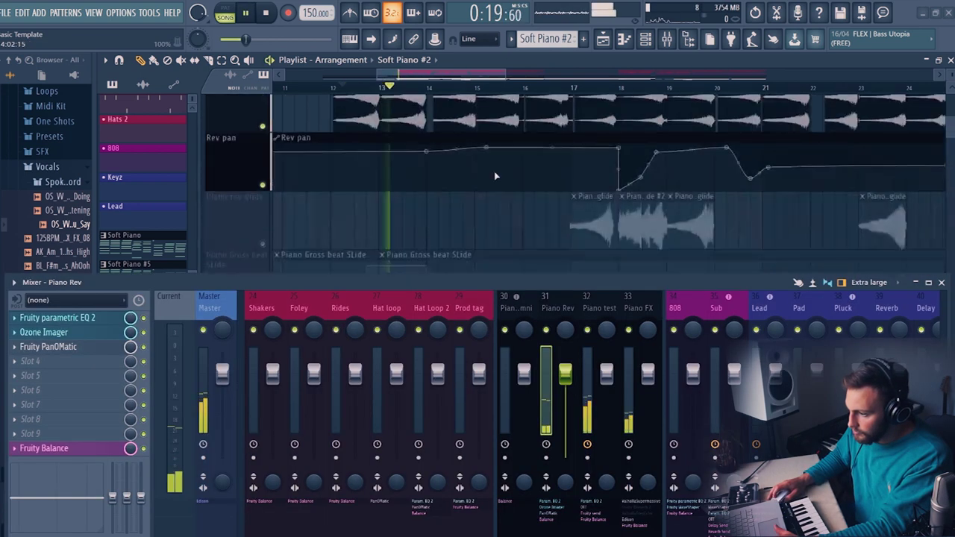
scroll(495, 176, up, 2)
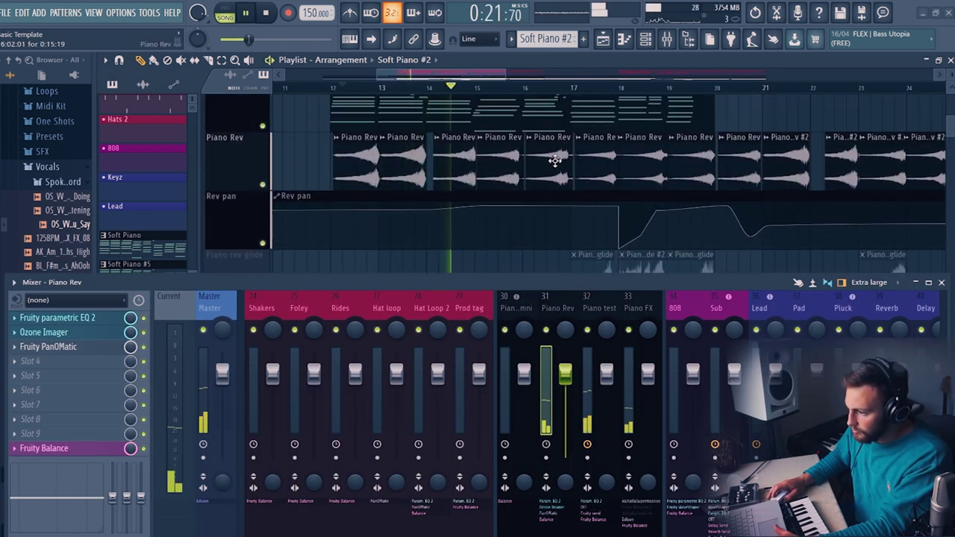
scroll(597, 160, up, 2)
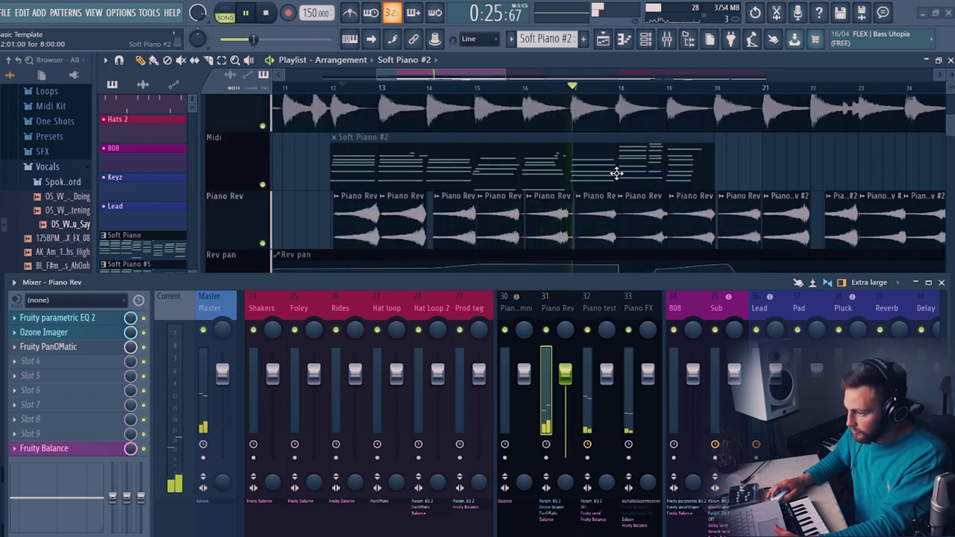
scroll(580, 91, down, 4)
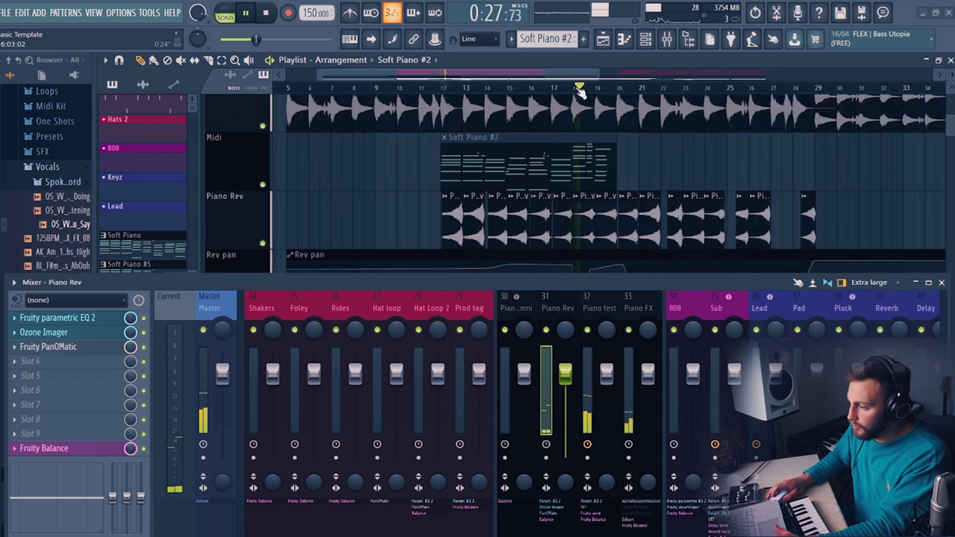
key(space)
Step: Play the end of the Piano Rev section twice from just before bar 29
scroll(641, 150, down, 2)
scroll(642, 151, up, 2)
scroll(641, 151, down, 1)
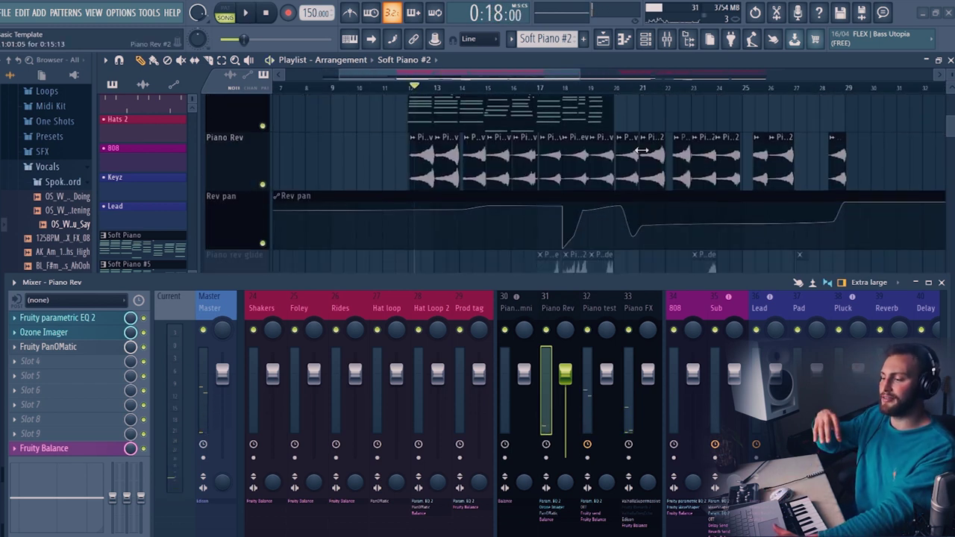
scroll(642, 153, up, 1)
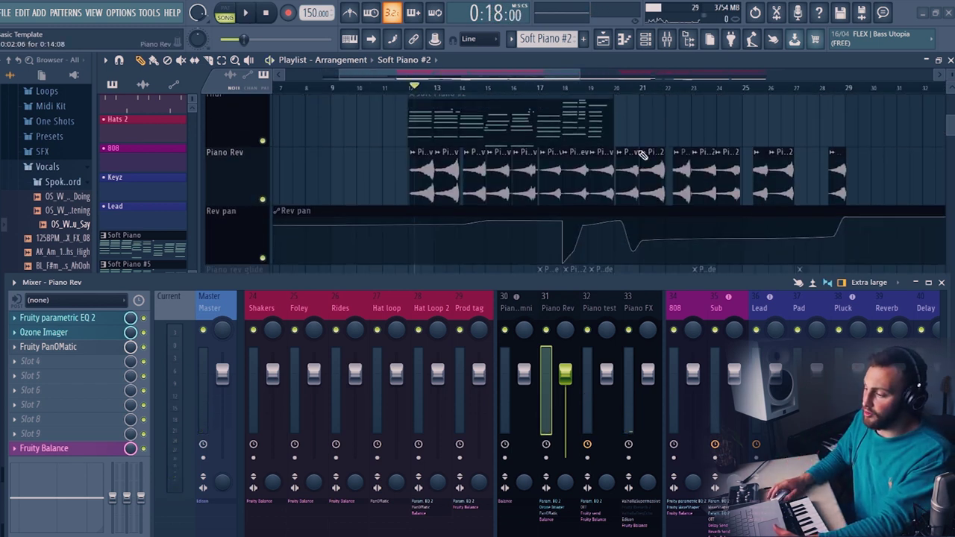
scroll(642, 154, up, 3)
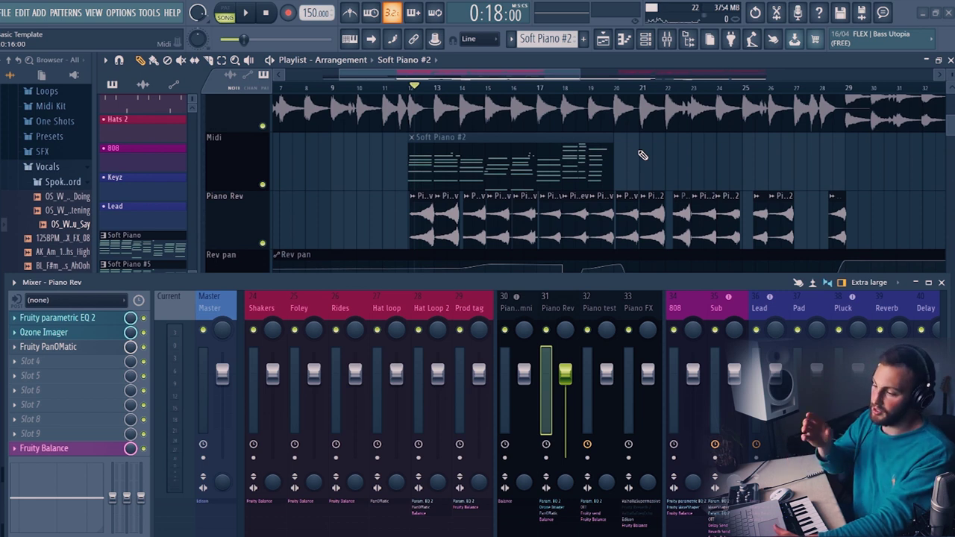
scroll(642, 154, down, 8)
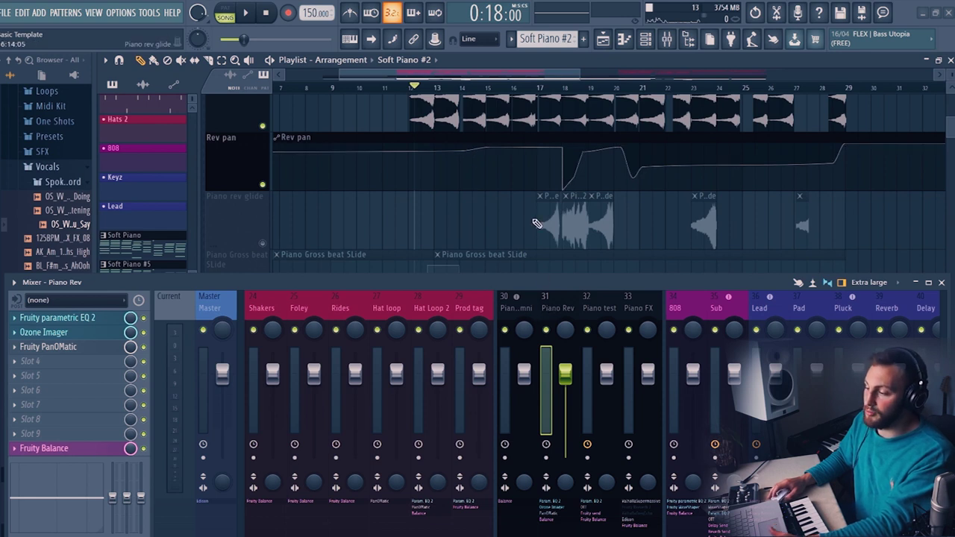
scroll(524, 167, up, 1)
scroll(544, 160, down, 1)
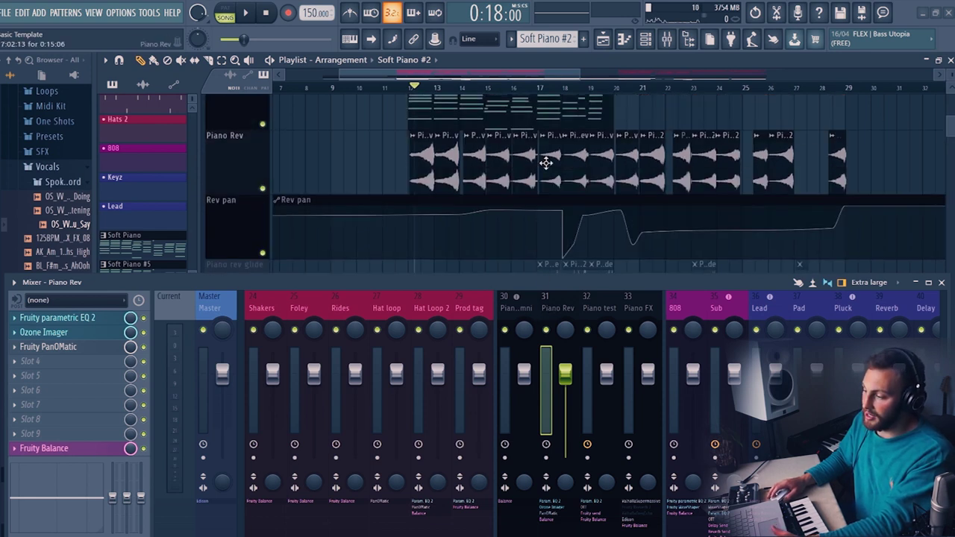
scroll(546, 163, up, 1)
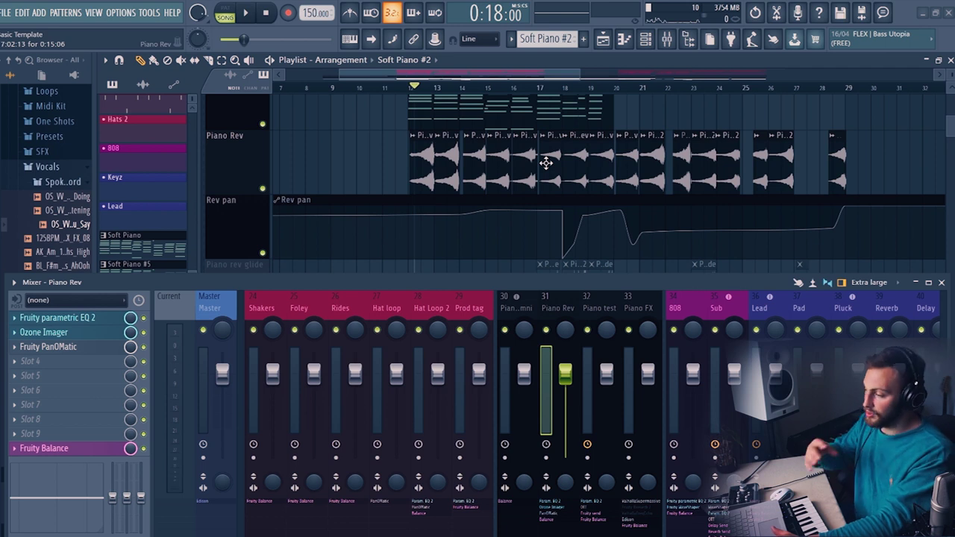
click(840, 90)
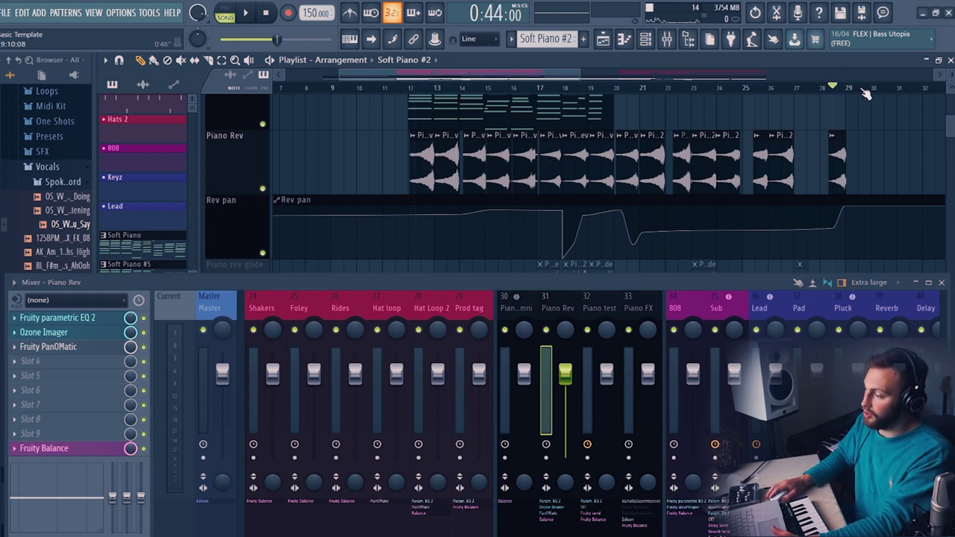
scroll(865, 93, up, 3)
key(space)
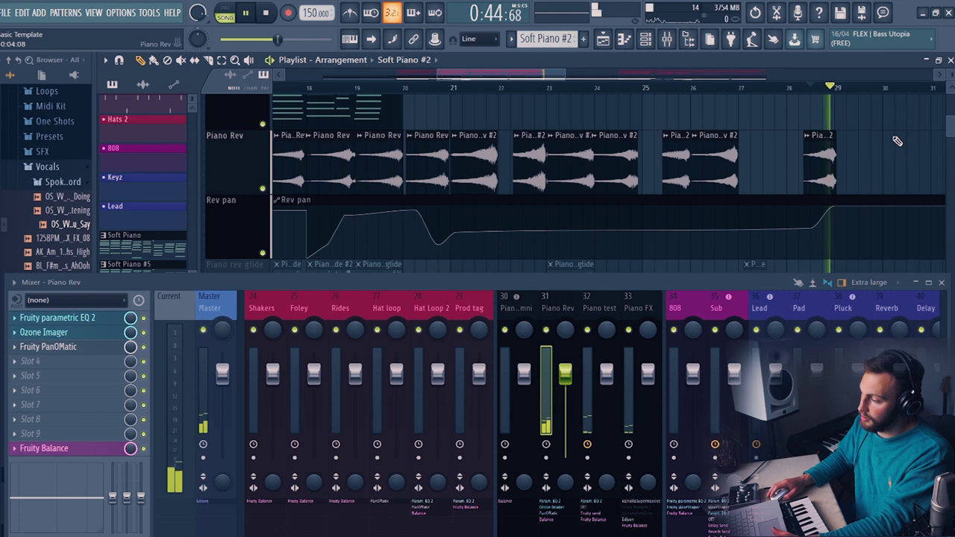
key(space)
scroll(858, 90, up, 4)
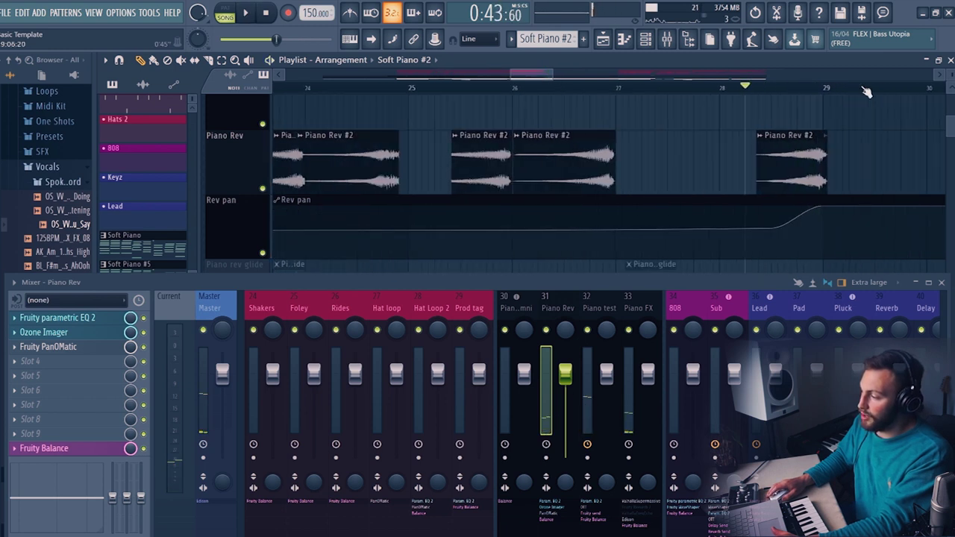
key(space)
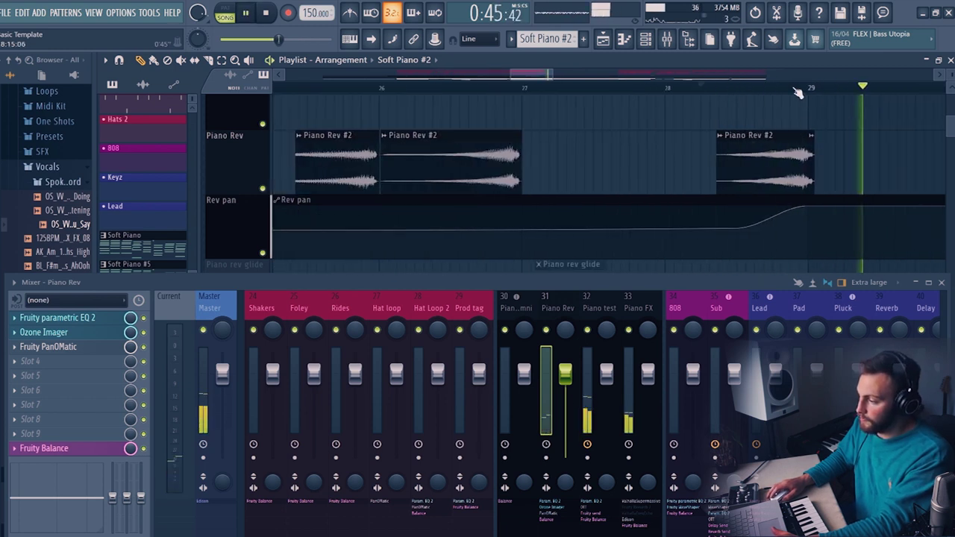
key(space)
Step: Audition the piano from bar 22, then again from bar 19
scroll(821, 91, down, 3)
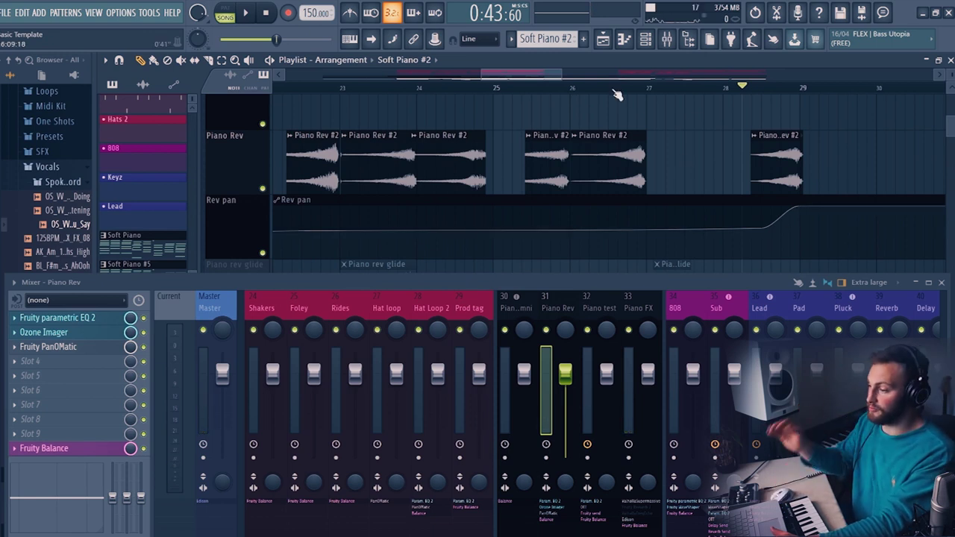
scroll(623, 90, down, 3)
click(470, 90)
key(space)
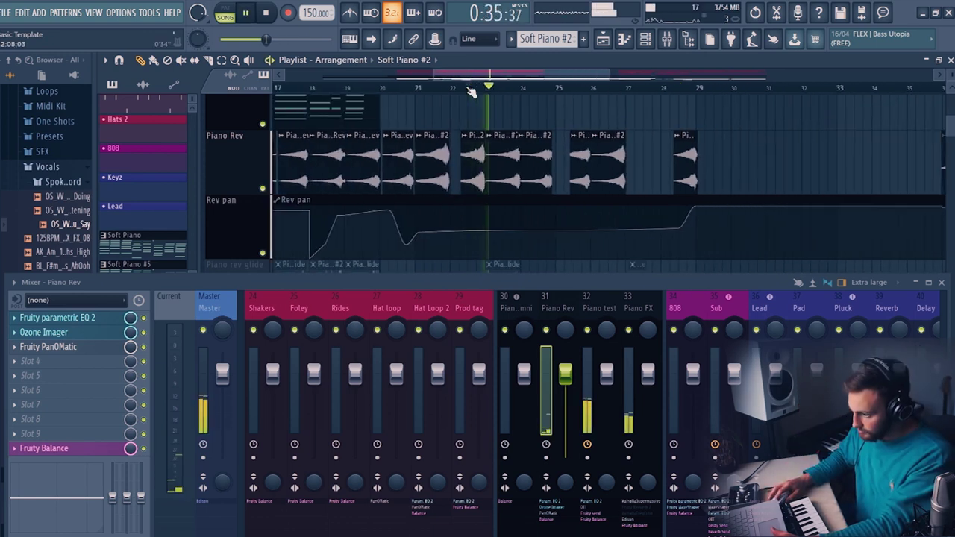
key(space)
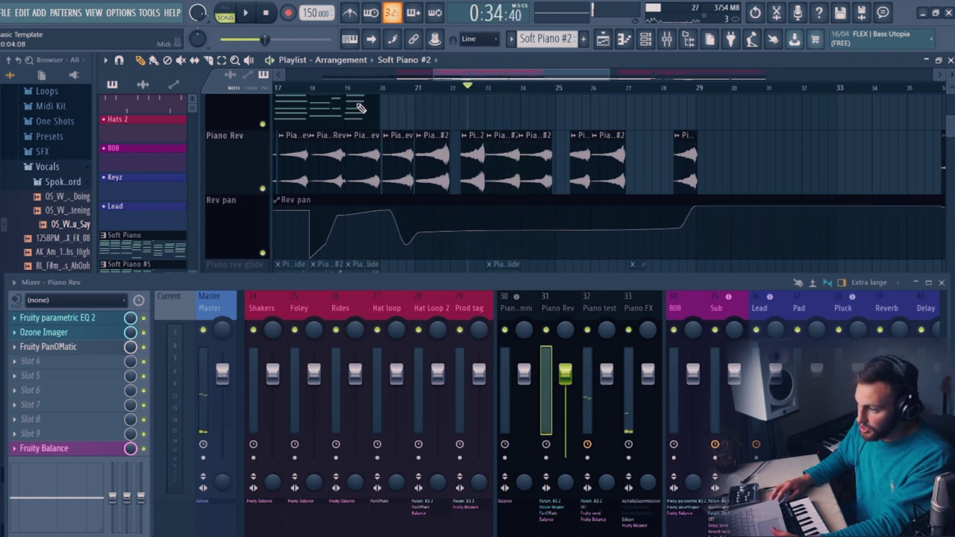
click(345, 89)
key(space)
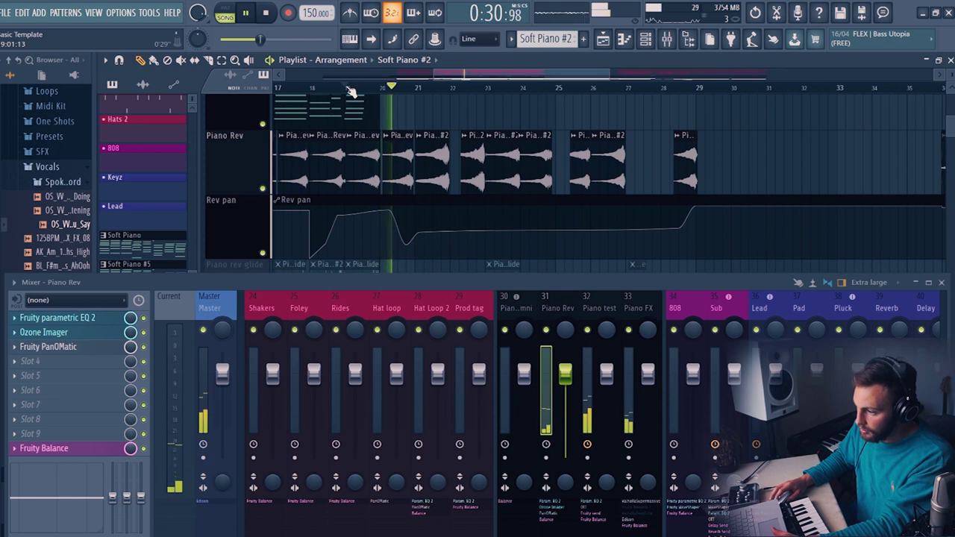
key(space)
Step: Play the Piano Rev section once more, then hide the mixer to enlarge the playlist
scroll(327, 94, down, 3)
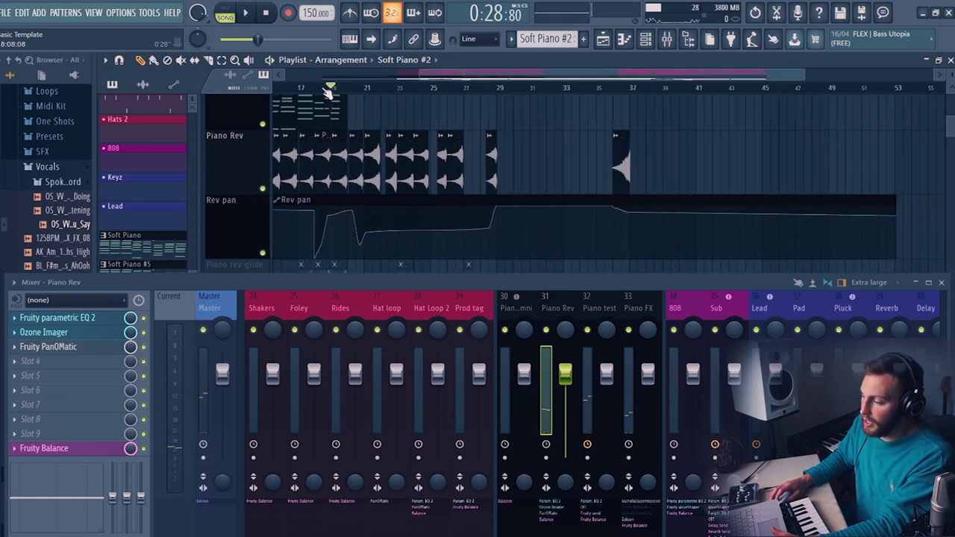
scroll(288, 90, up, 3)
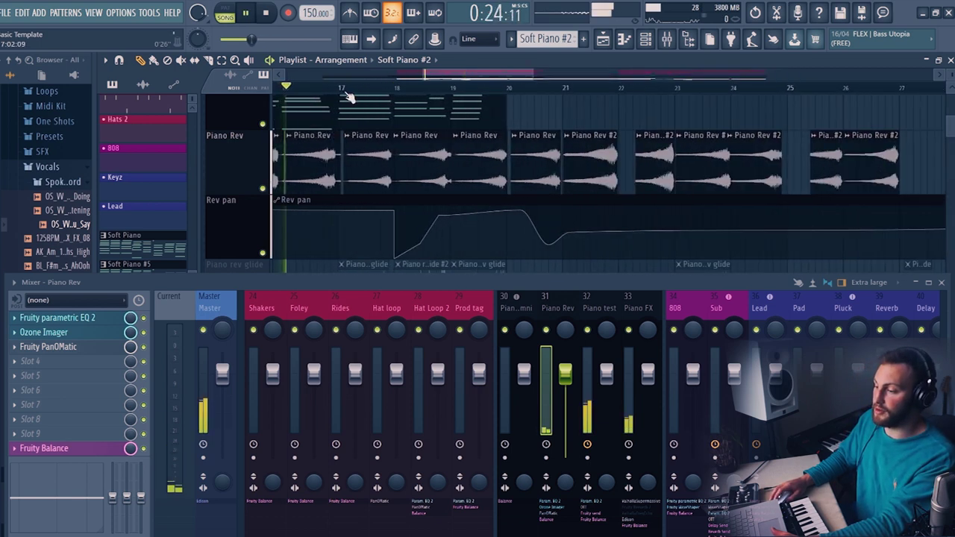
key(space)
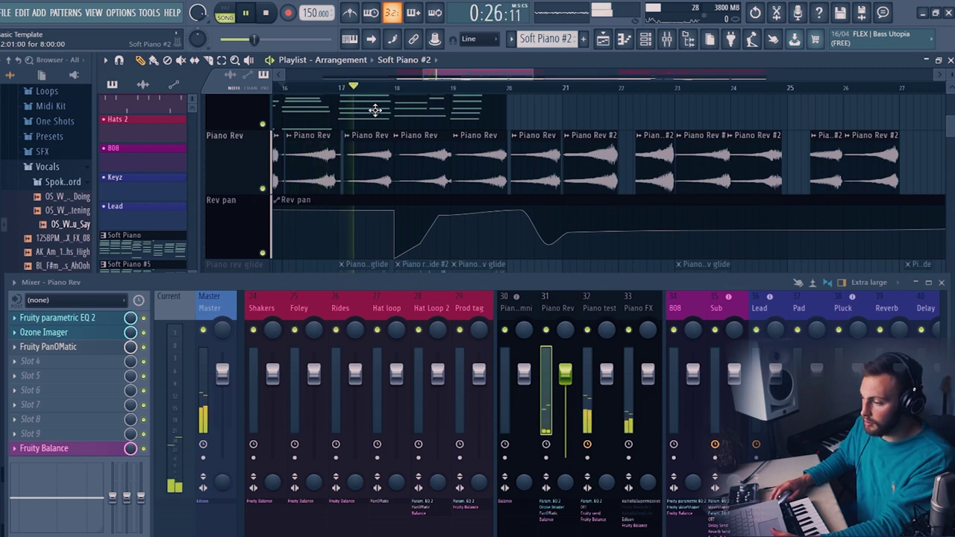
scroll(388, 90, down, 6)
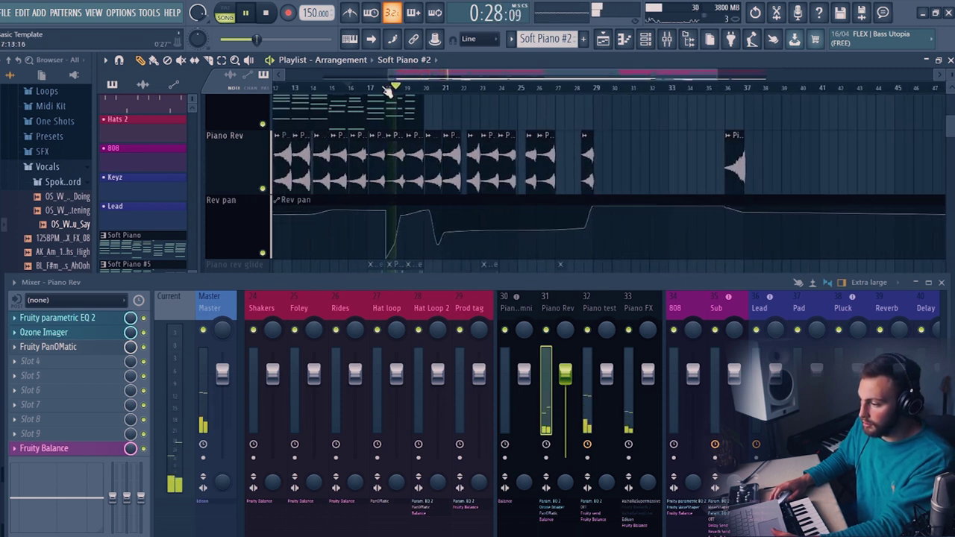
key(space)
key(F9)
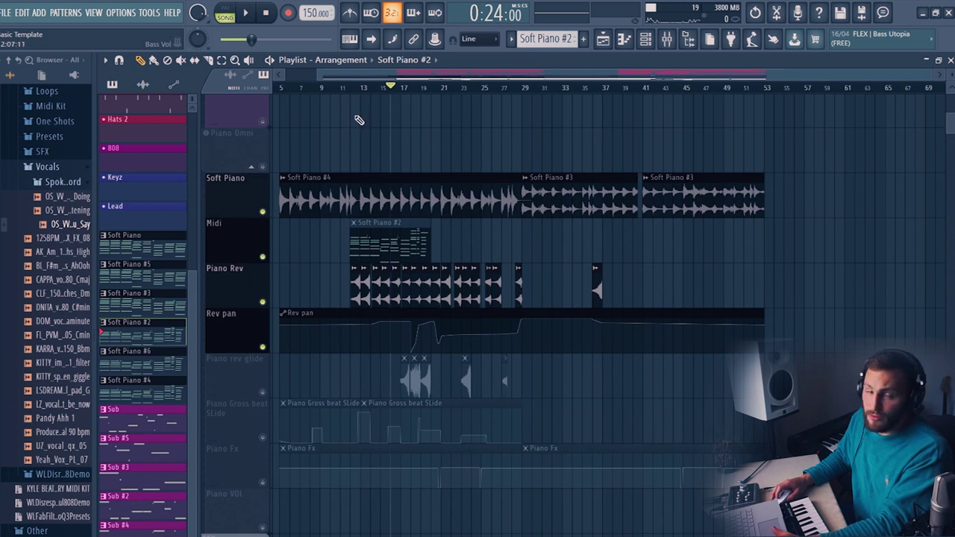
scroll(517, 185, down, 2)
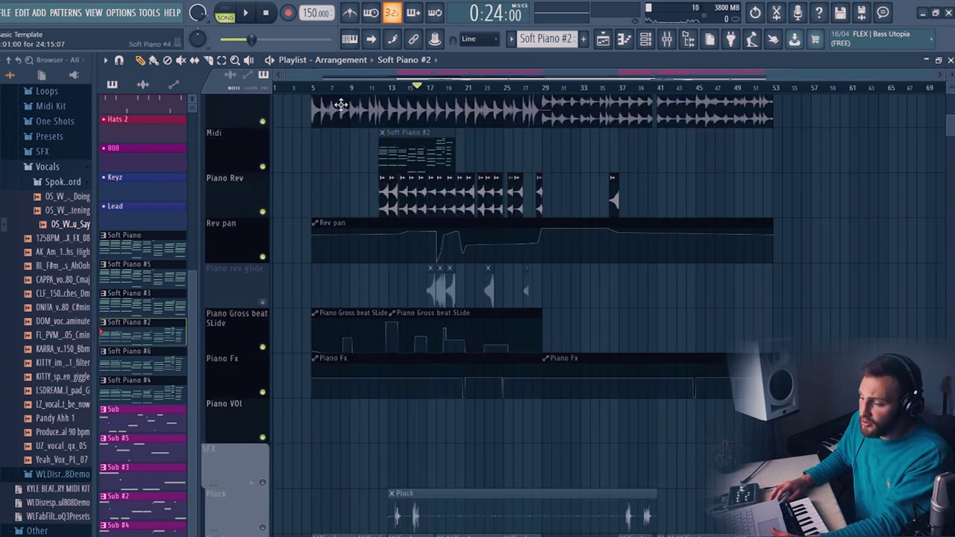
Step: Reopen the mixer, close the piano's Gross Beat window, and play the piano while scrolling down
key(F9)
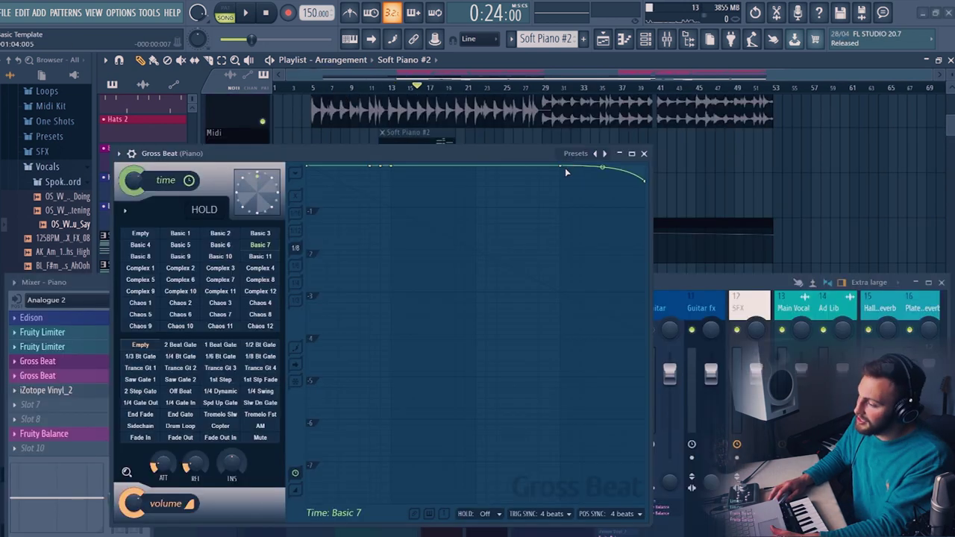
click(645, 154)
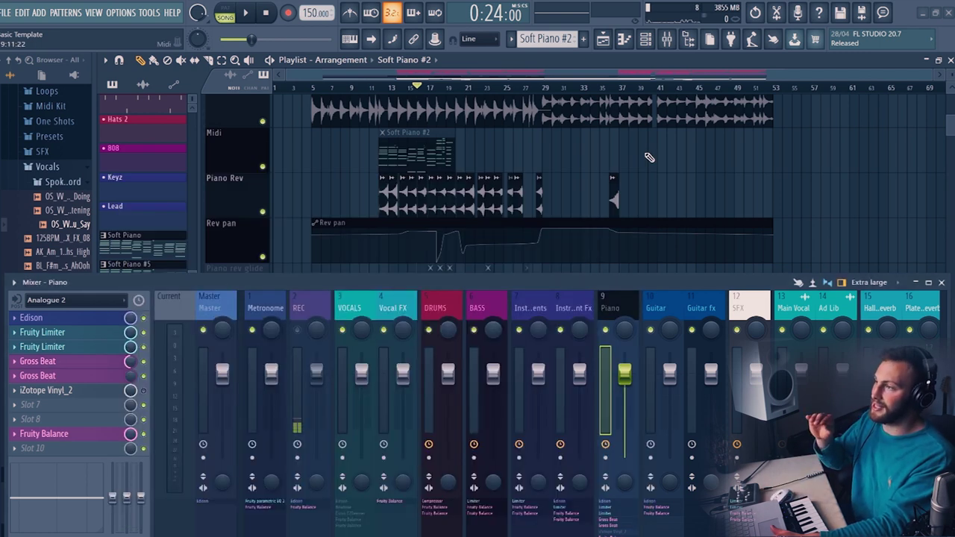
key(space)
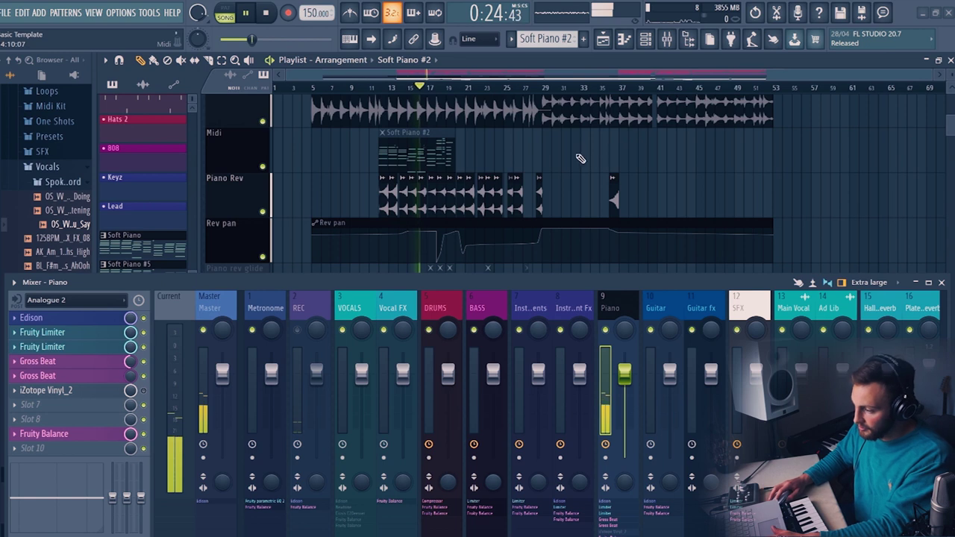
scroll(463, 179, down, 3)
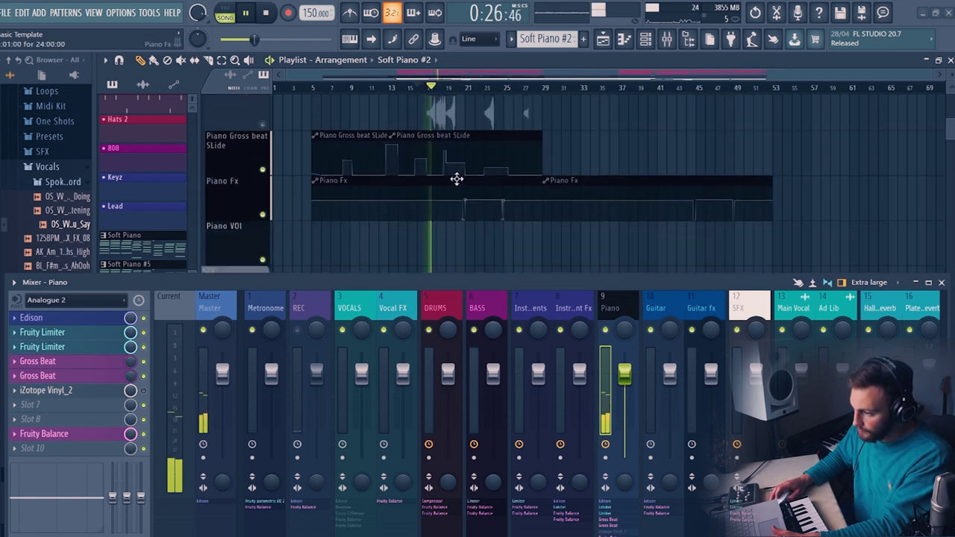
key(space)
scroll(454, 93, up, 5)
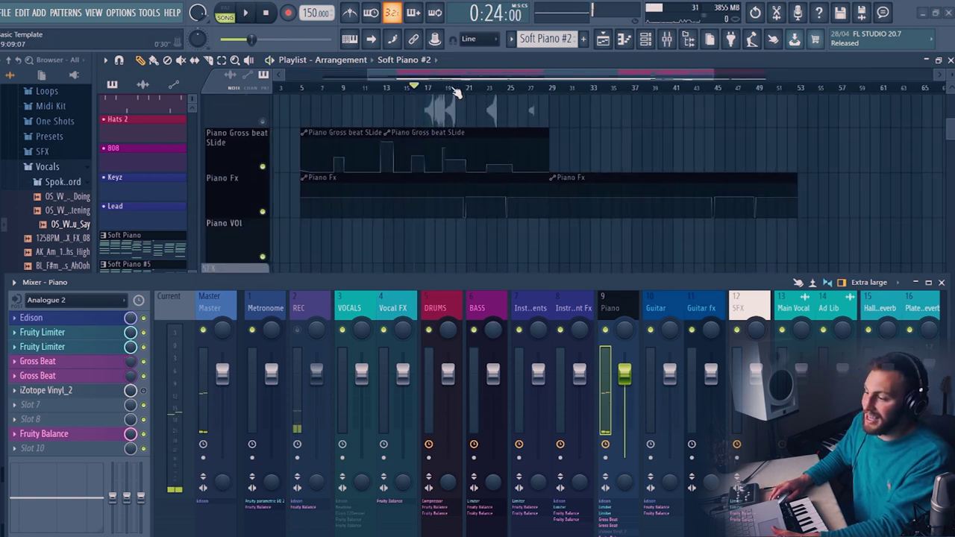
Step: Play briefly from around bar 18, then move the playhead to bar 14
scroll(448, 94, up, 2)
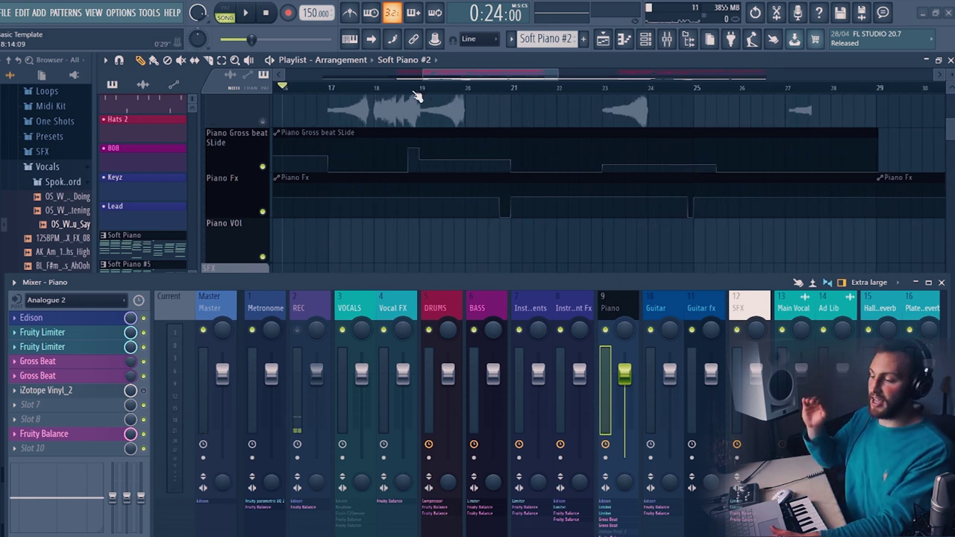
click(407, 88)
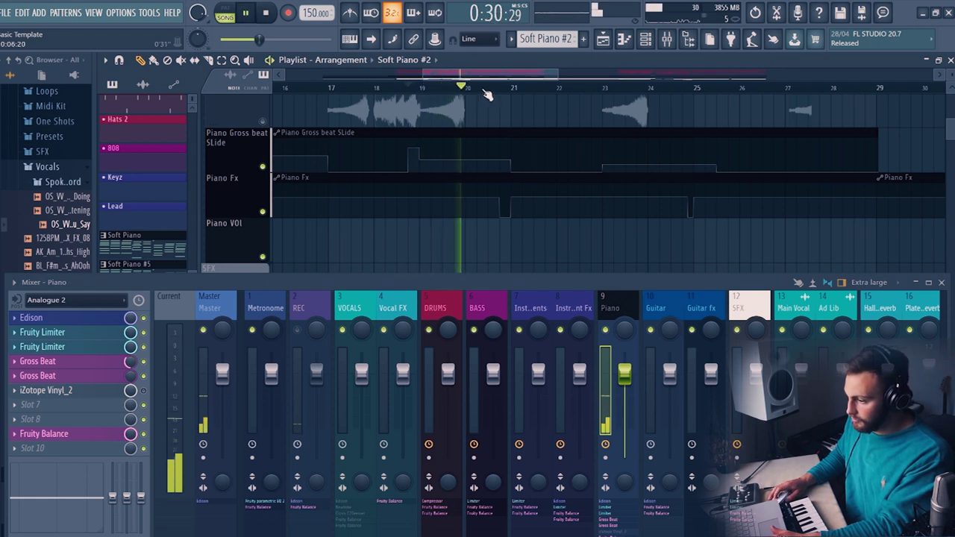
scroll(486, 94, down, 5)
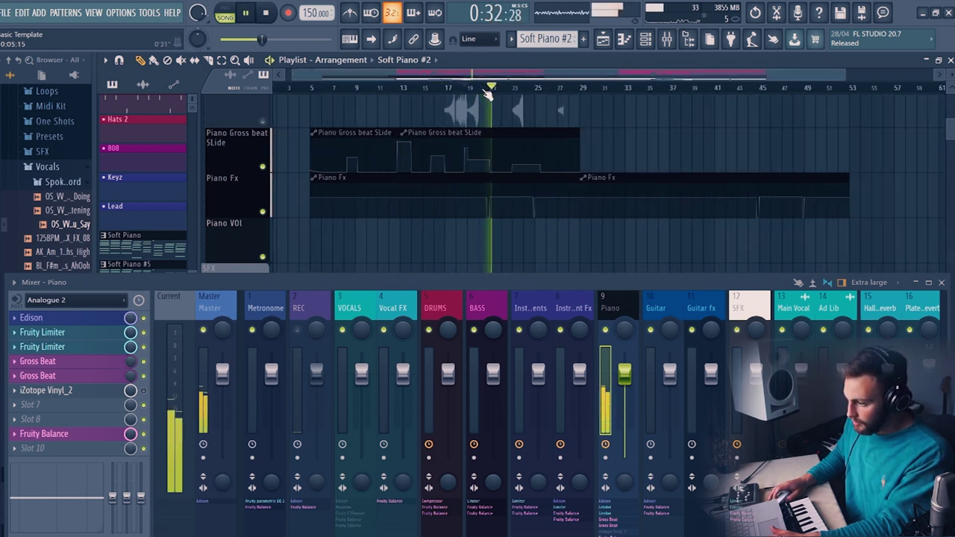
click(400, 88)
key(space)
Step: Play the passage from bar 14 twice, stop back at bar 14, and zoom out
key(space)
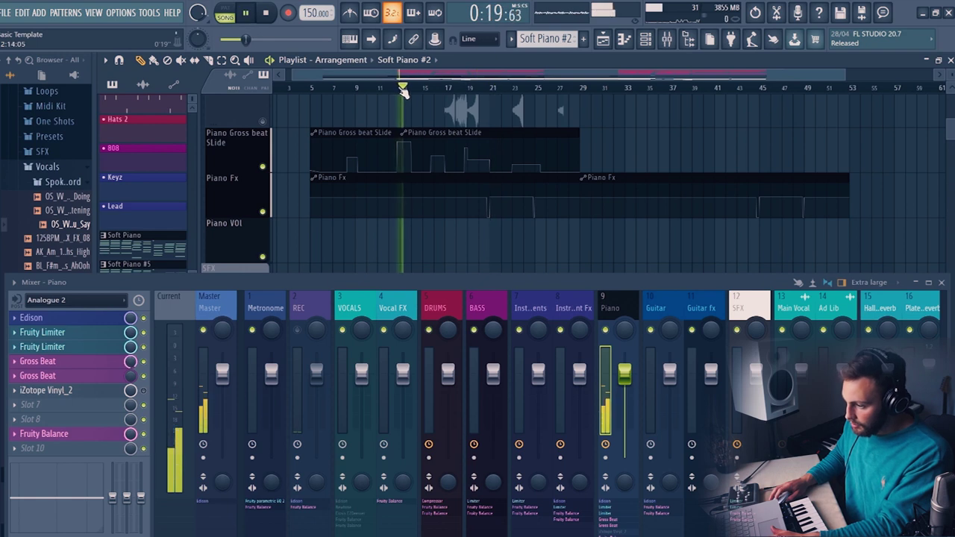
key(space)
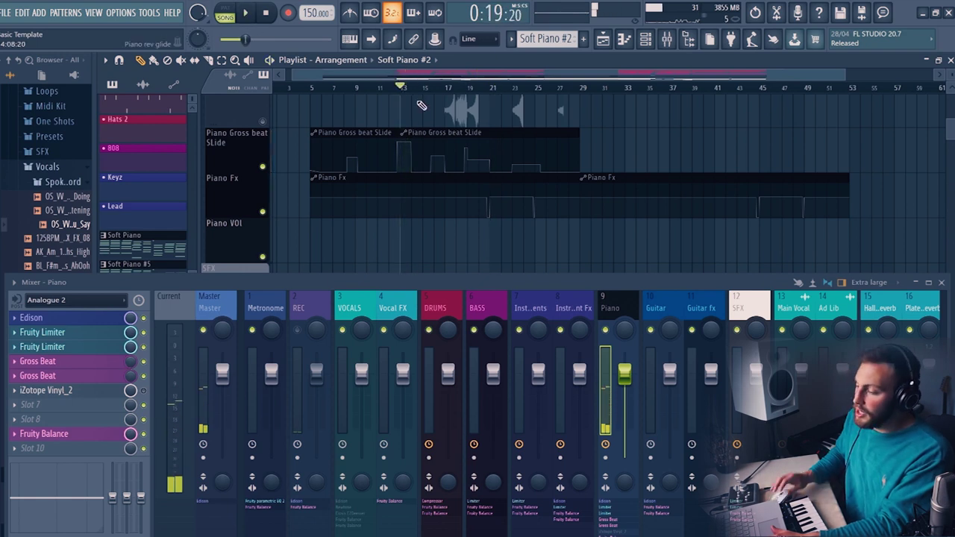
scroll(405, 88, up, 4)
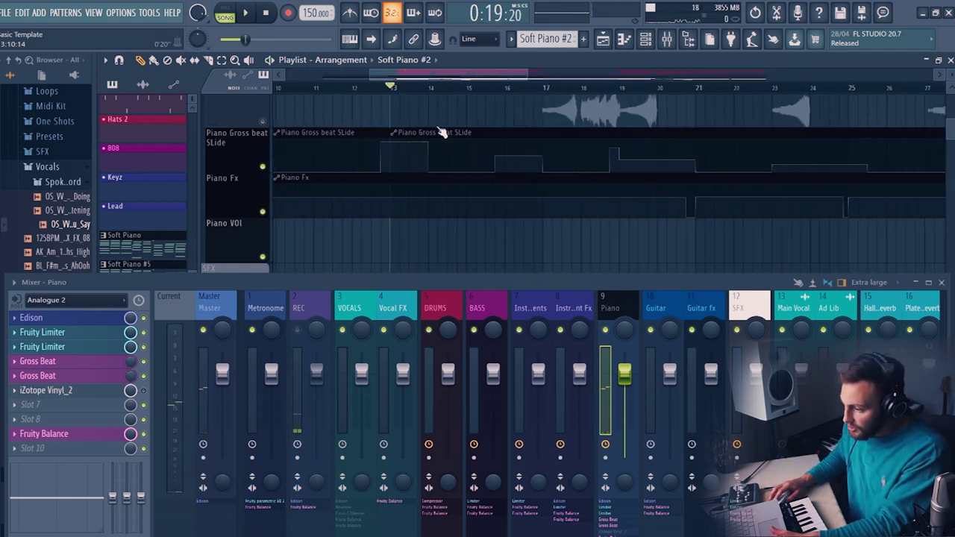
key(space)
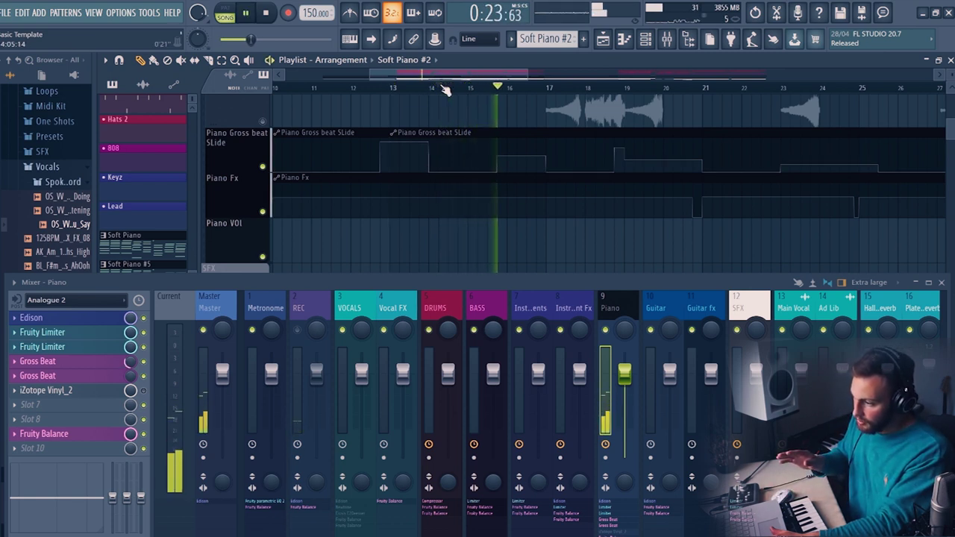
key(space)
scroll(443, 88, down, 1)
scroll(442, 88, down, 3)
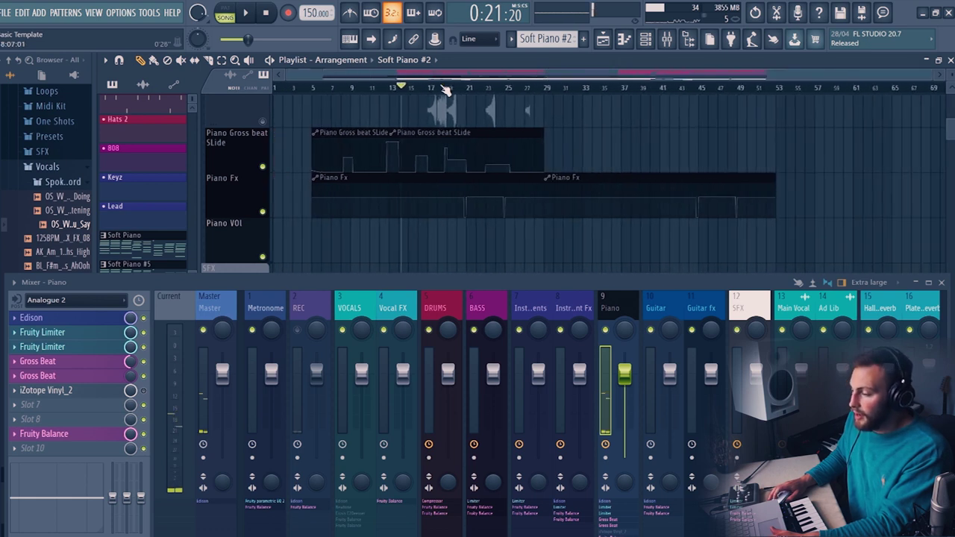
scroll(379, 192, down, 1)
scroll(380, 192, down, 1)
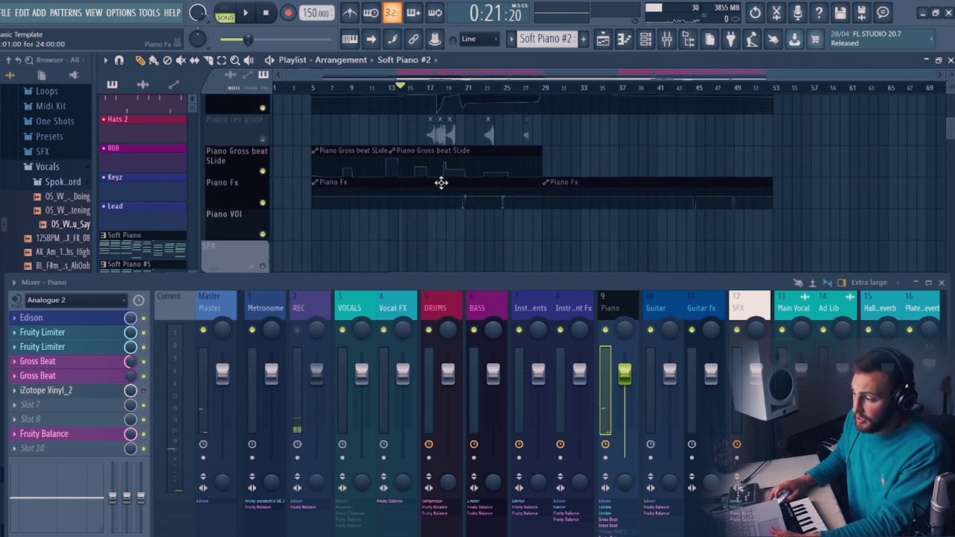
scroll(441, 183, up, 3)
Step: Unmute and solo the Piano rev glide track, then play it on its own
click(263, 202)
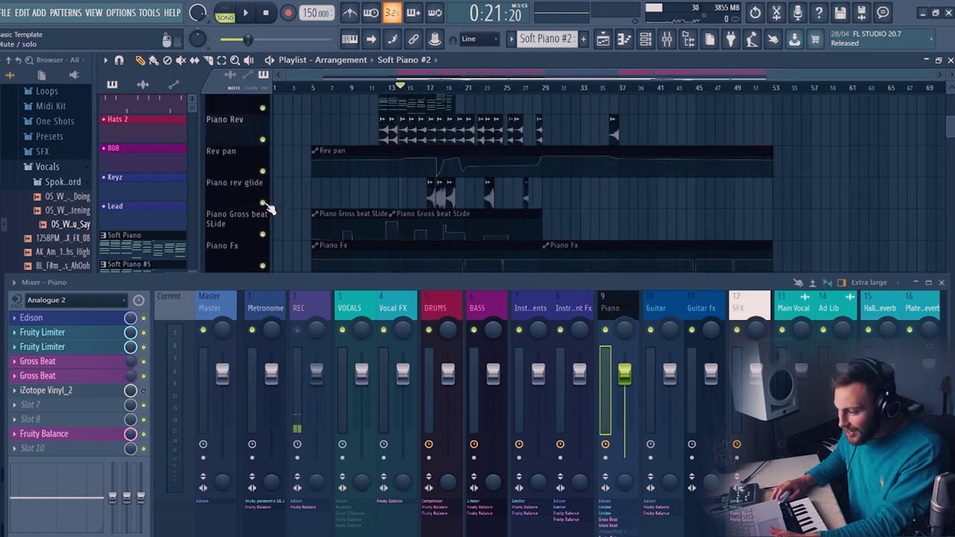
right_click(263, 203)
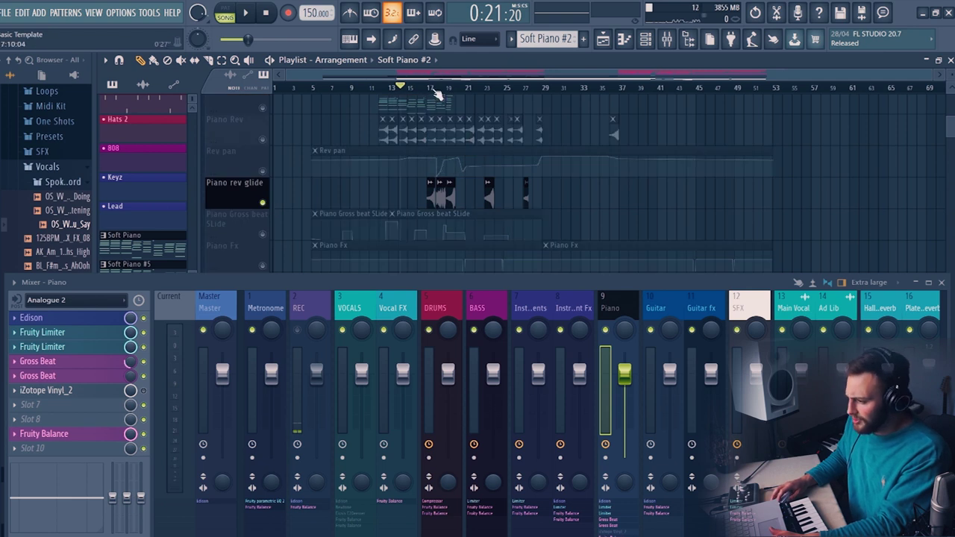
scroll(455, 88, up, 2)
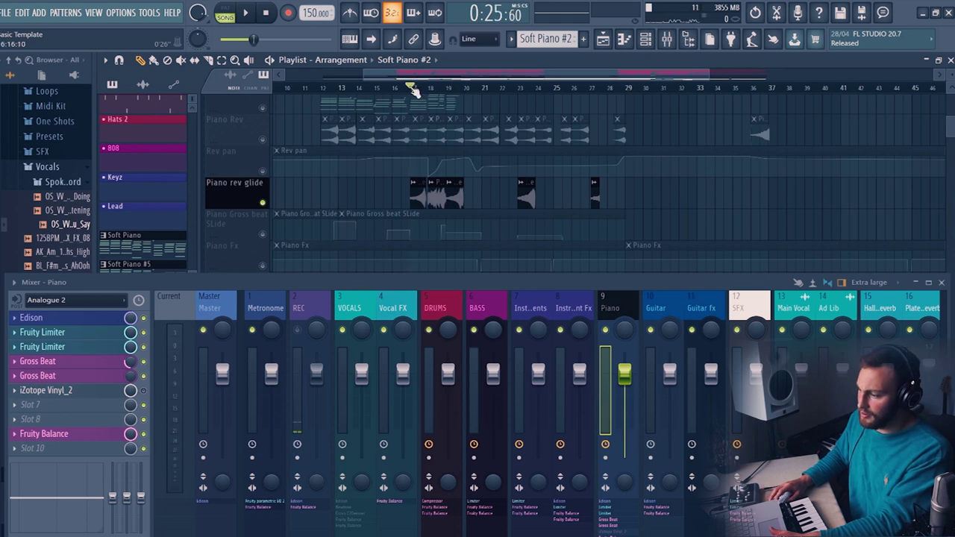
key(space)
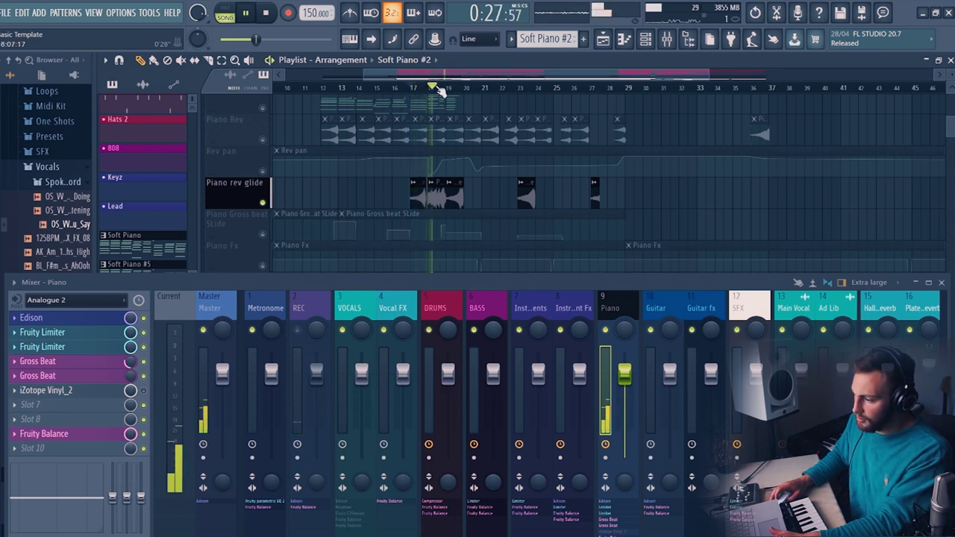
scroll(444, 89, up, 4)
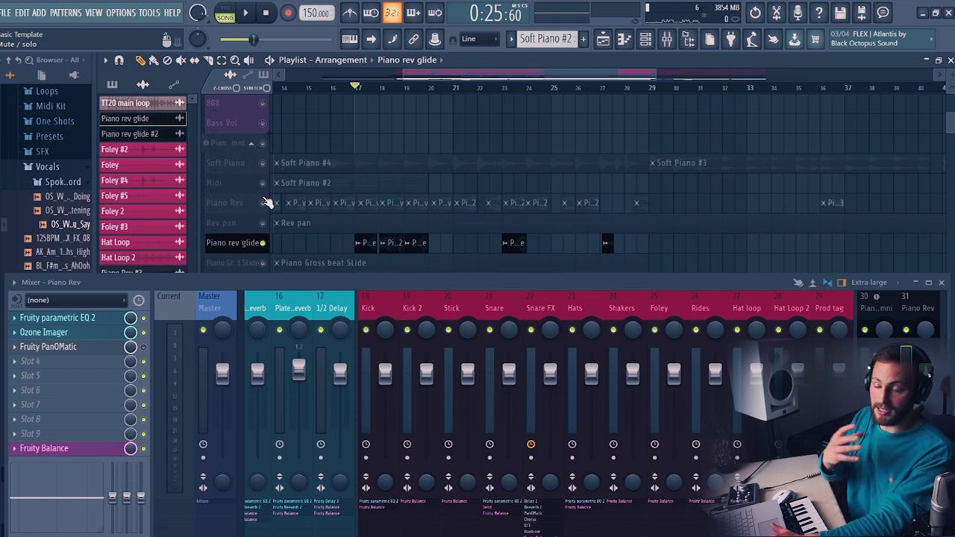
Step: Unmute the piano and BASS groups, play them from bar 13, then open Piano rev glide #2 settings
click(265, 146)
scroll(349, 236, up, 4)
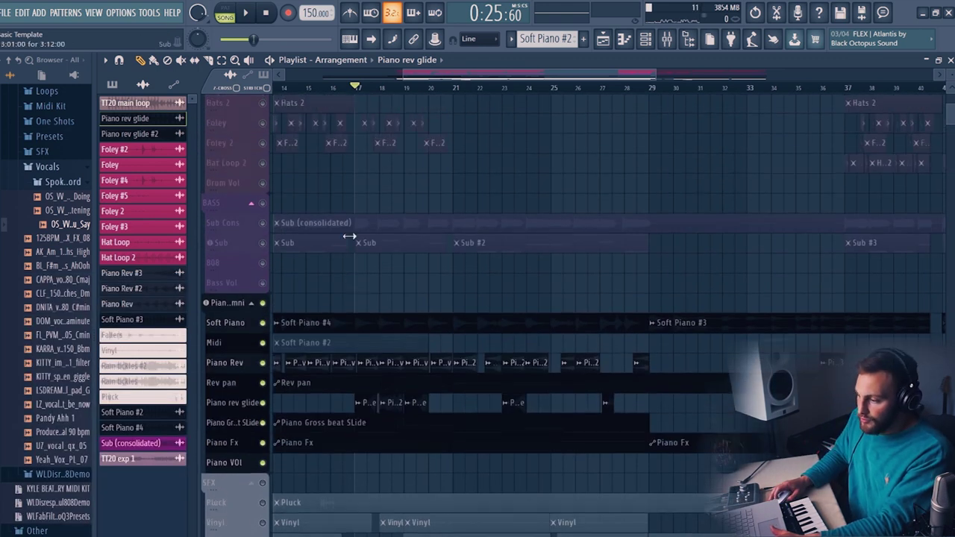
click(265, 230)
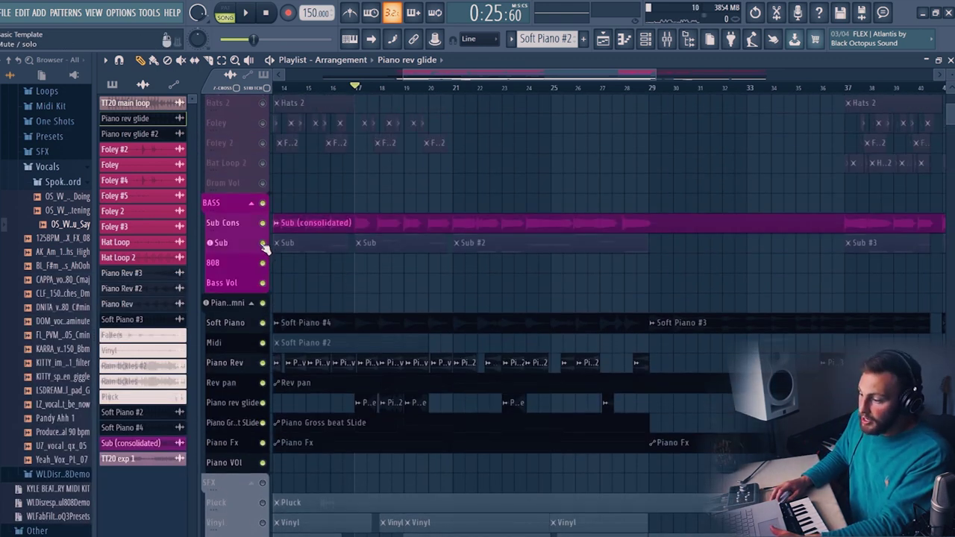
scroll(379, 88, down, 2)
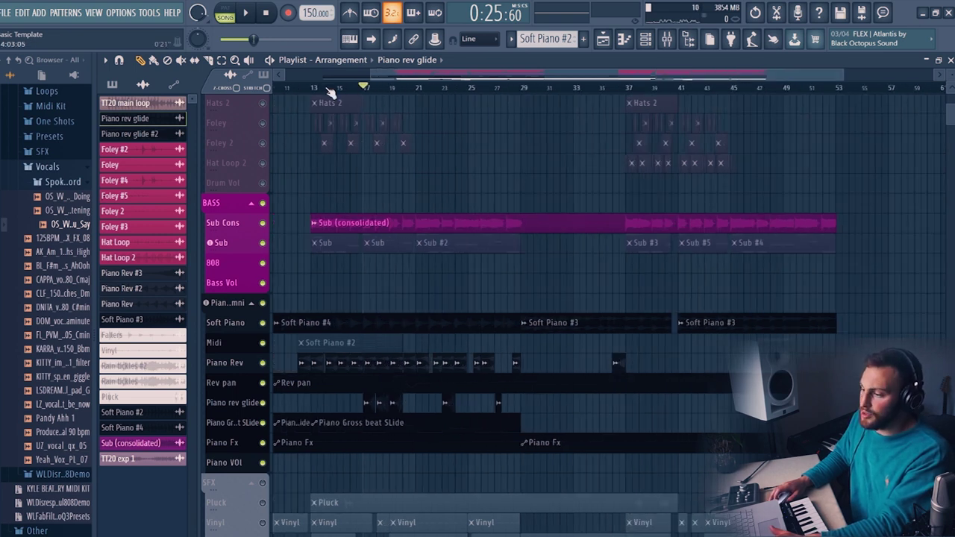
scroll(328, 90, up, 1)
scroll(316, 90, up, 2)
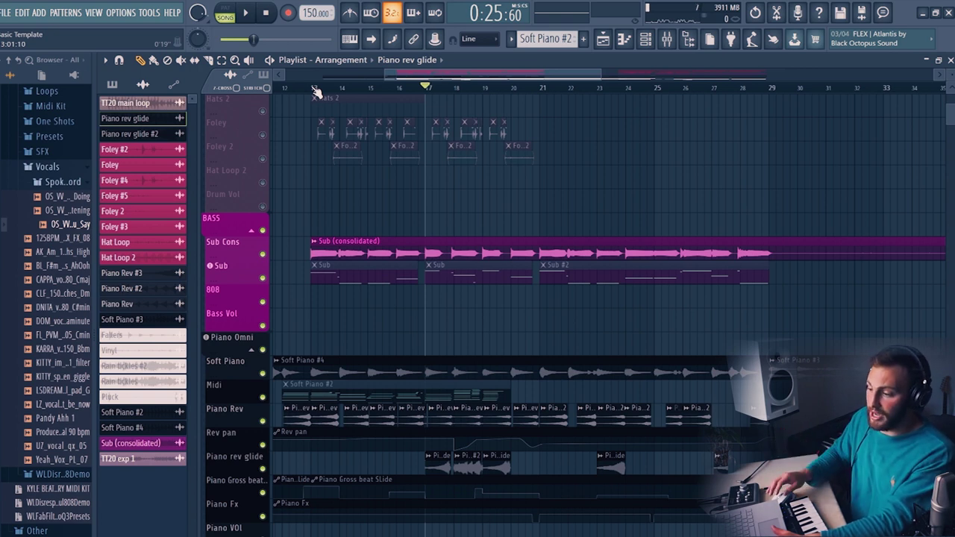
click(316, 88)
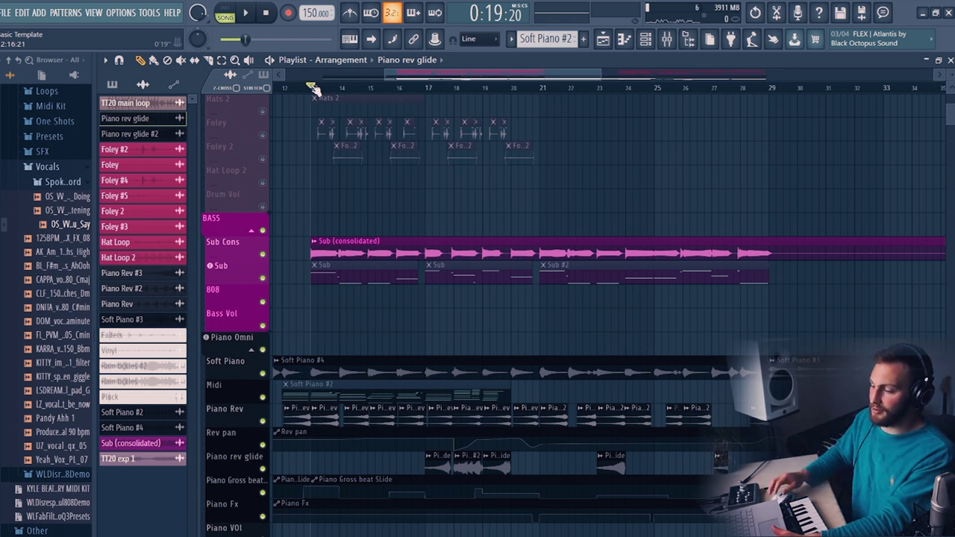
key(space)
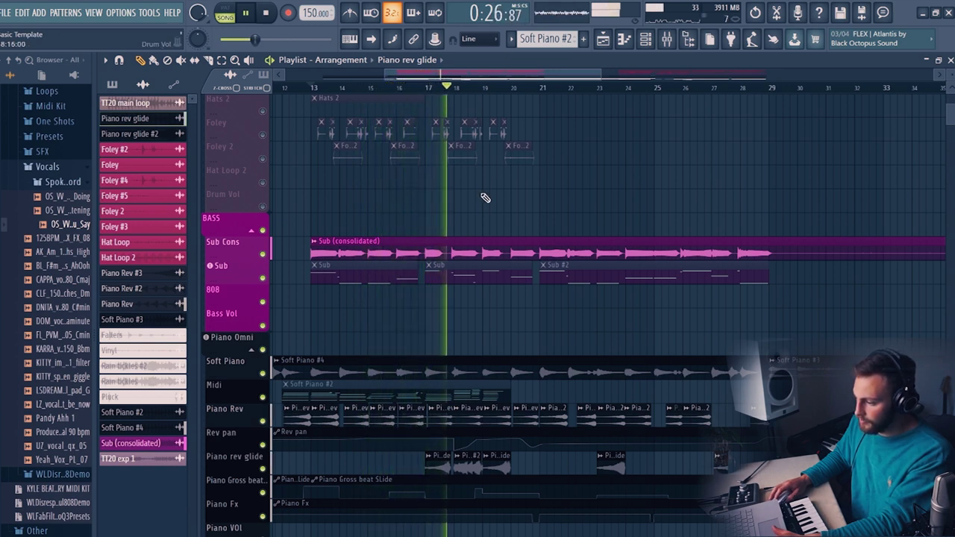
double_click(463, 467)
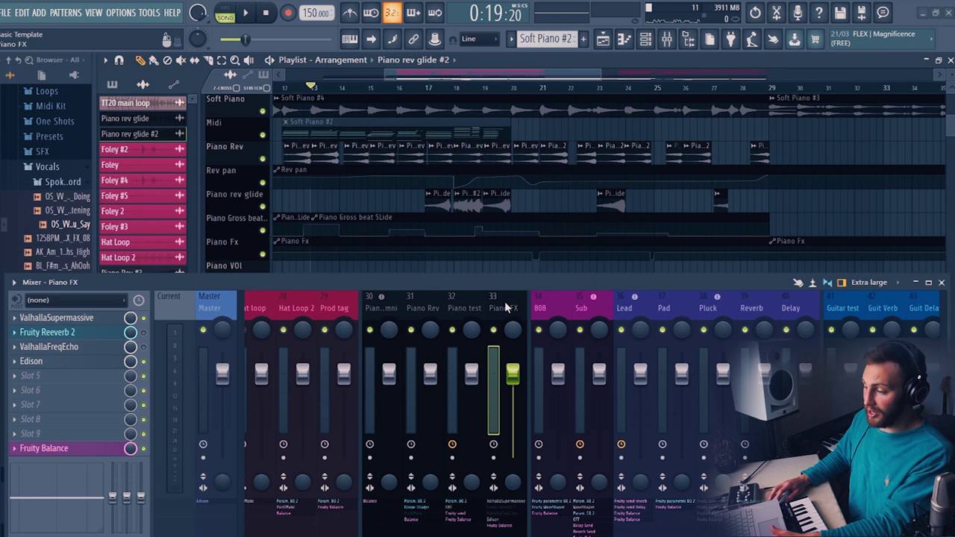
click(75, 318)
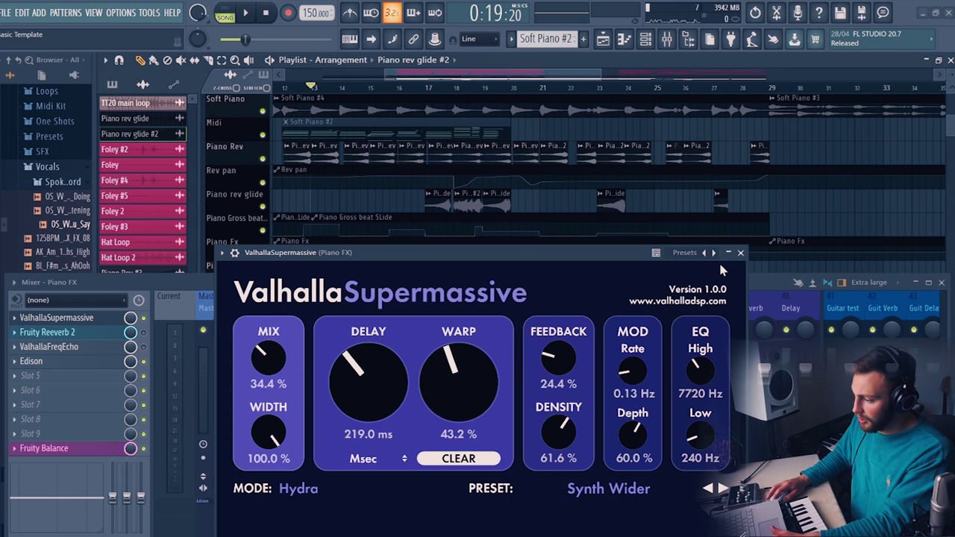
click(741, 252)
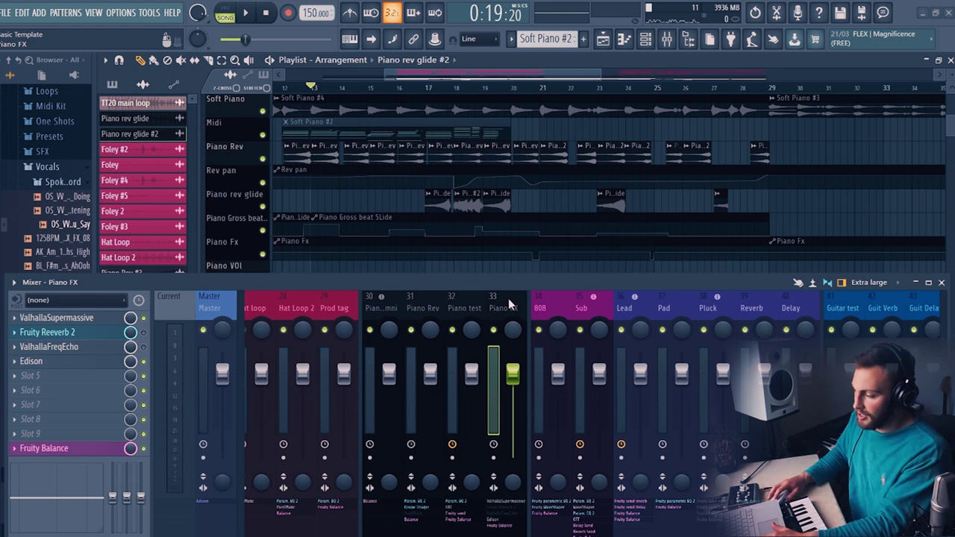
Step: Mute the Piano test and Piano Rev mixer channels during playback, jump to bar 32, then stop
scroll(435, 270, up, 2)
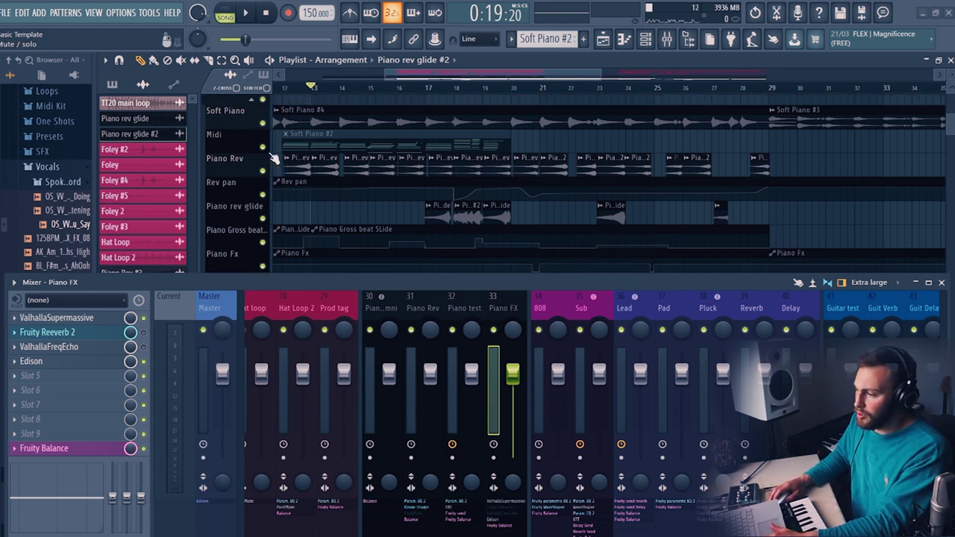
click(453, 331)
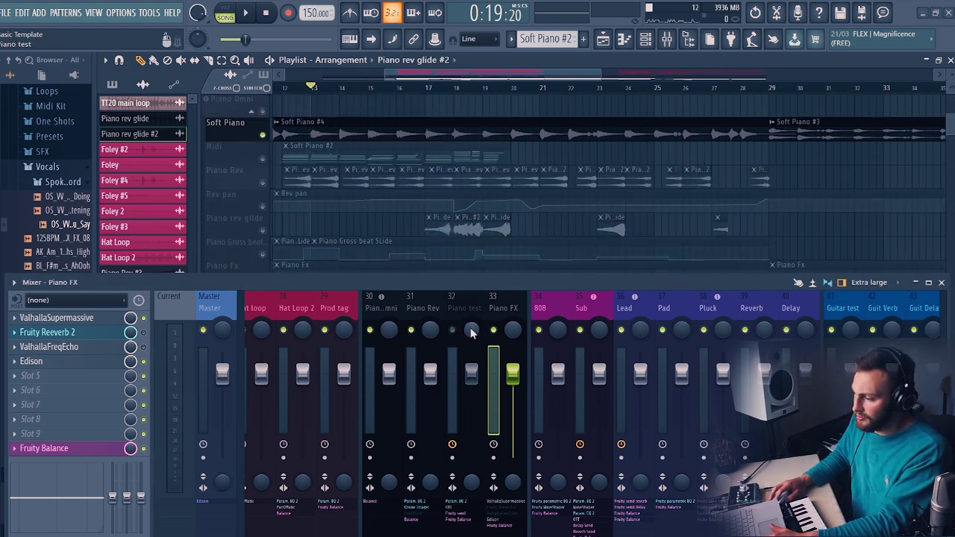
key(space)
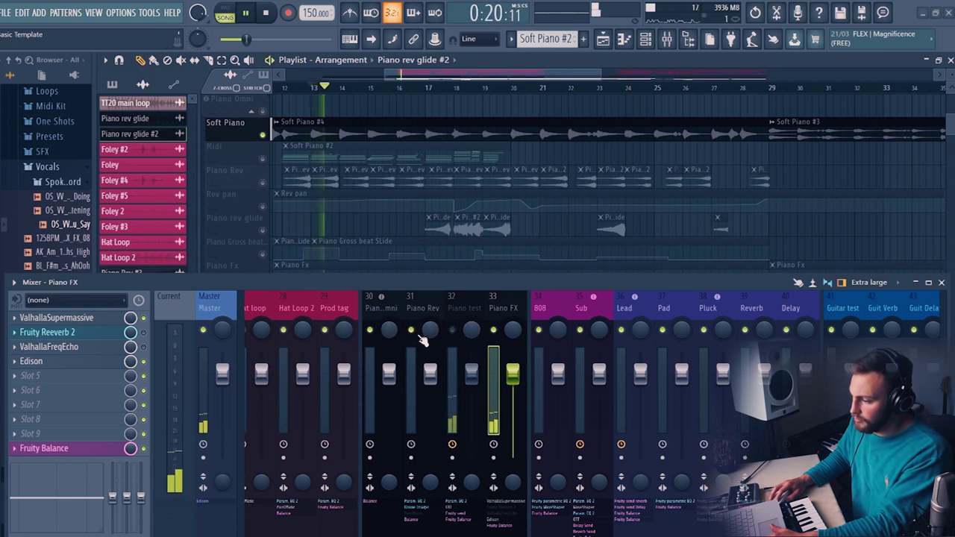
click(411, 331)
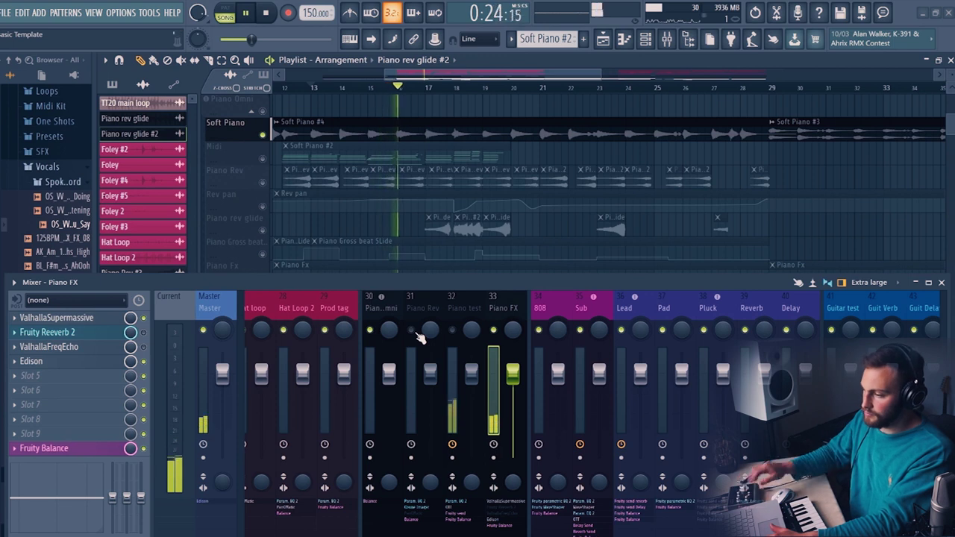
scroll(381, 92, down, 5)
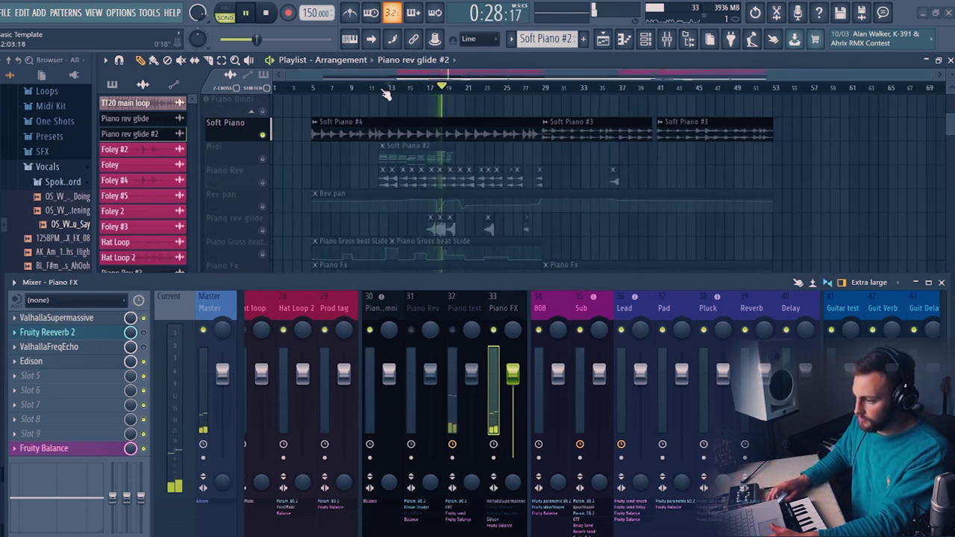
click(571, 88)
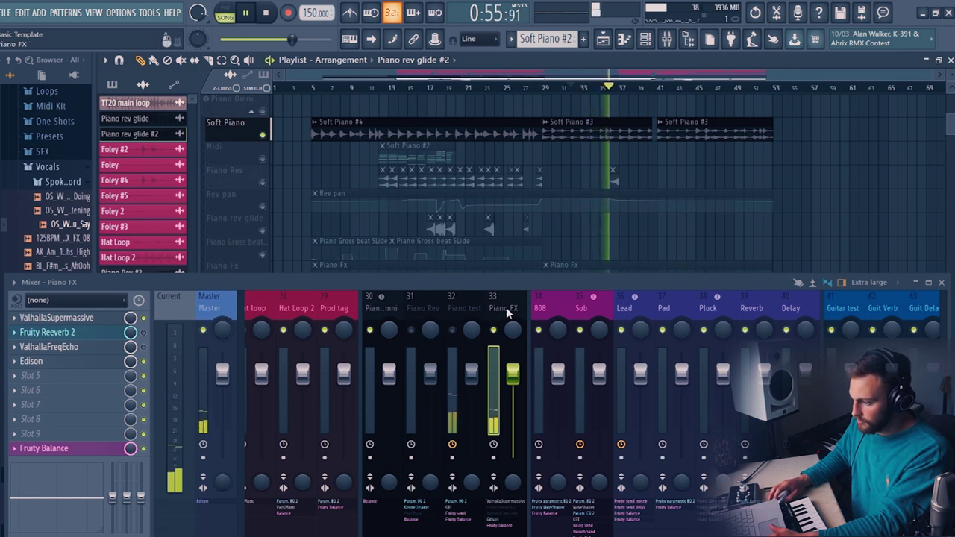
key(space)
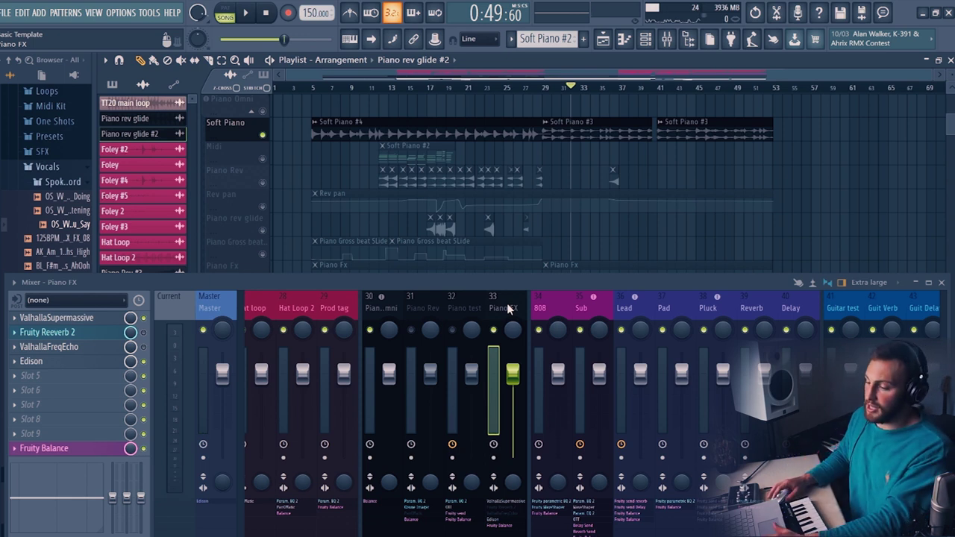
scroll(507, 309, left, 3)
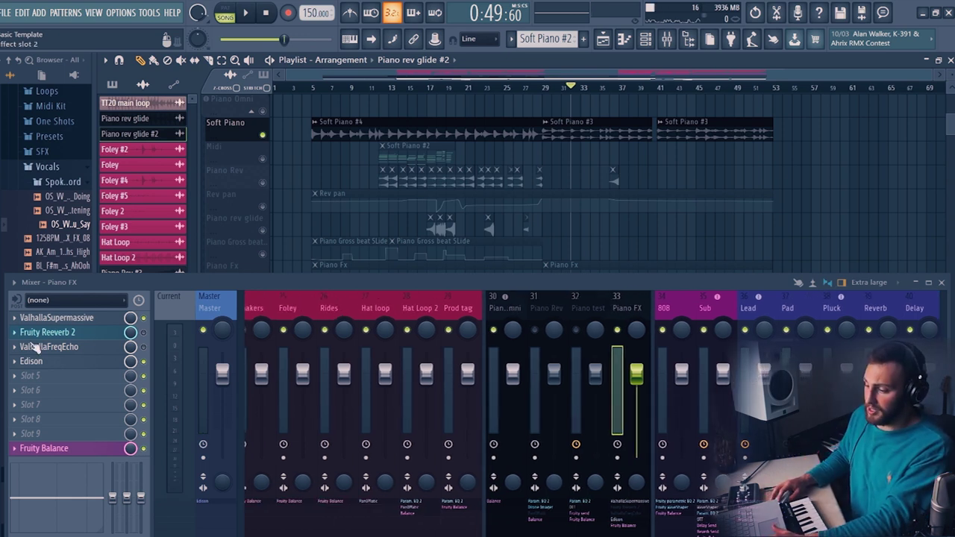
click(79, 321)
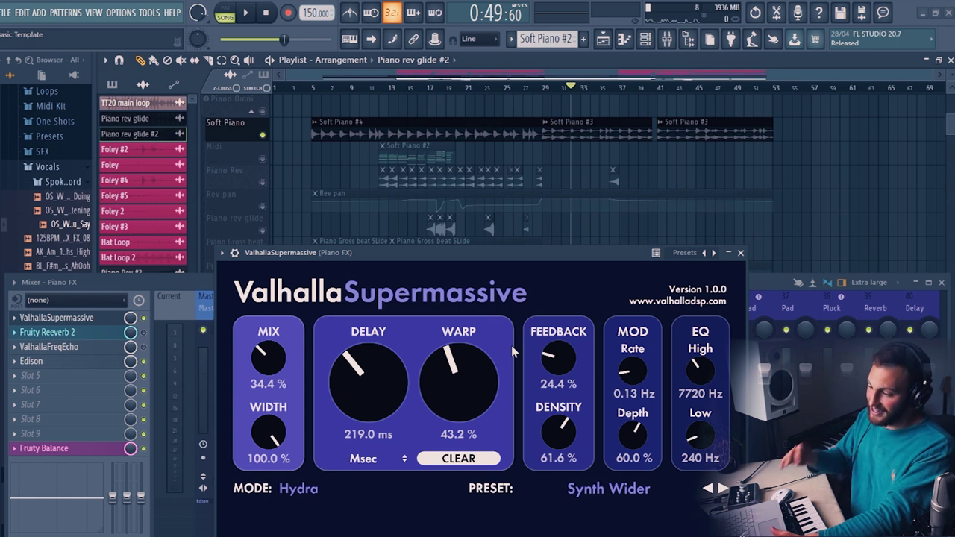
key(Escape)
scroll(373, 159, down, 2)
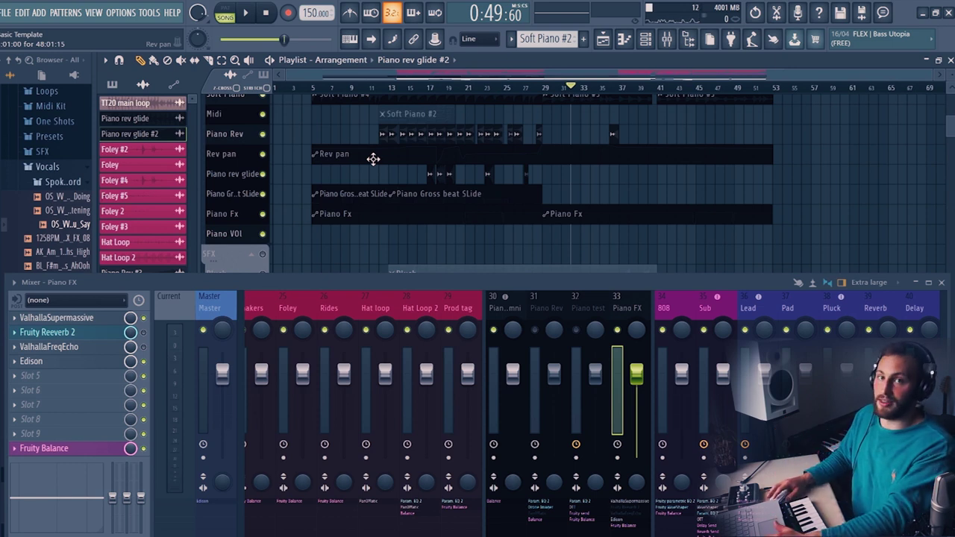
Step: Set the song position to bar 13, play with the mixer showing, then stop and hide the mixer
key(F9)
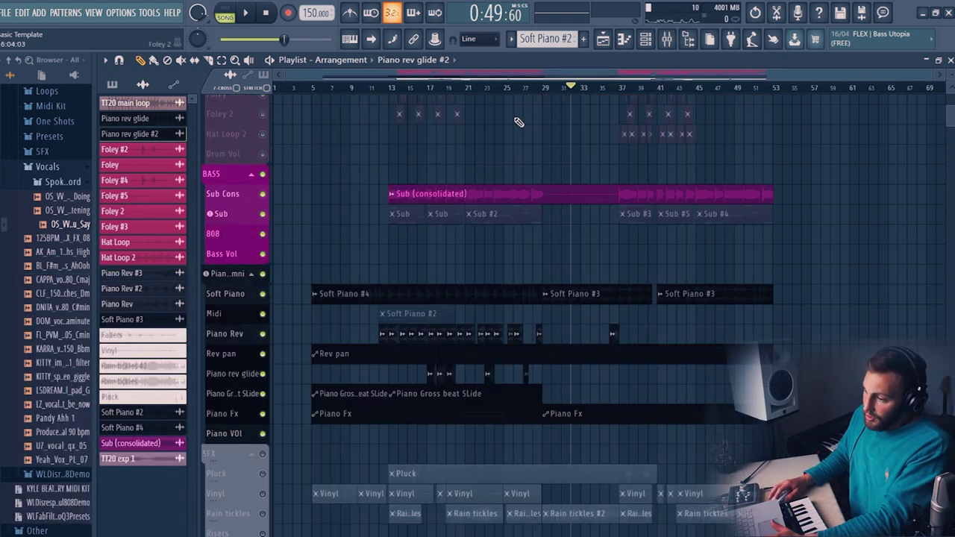
click(391, 87)
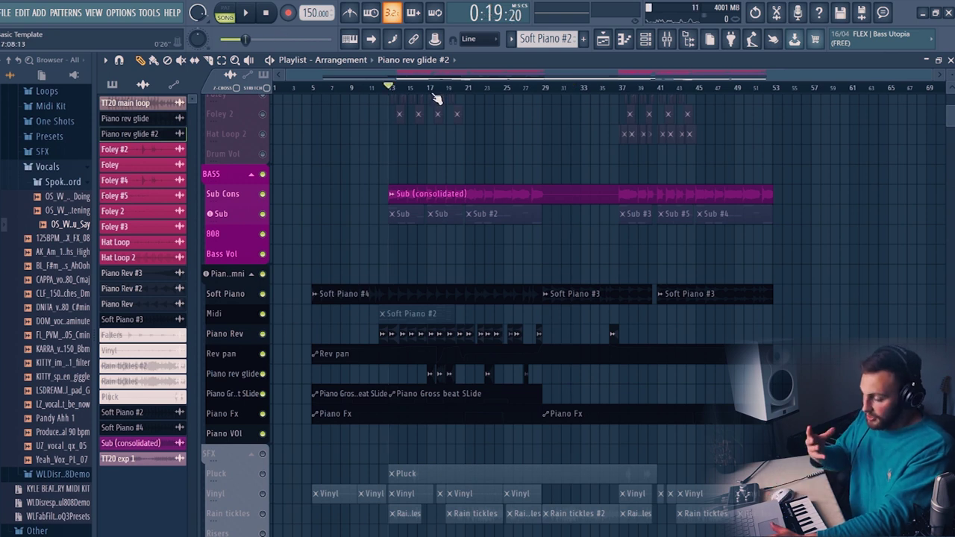
key(space)
key(F9)
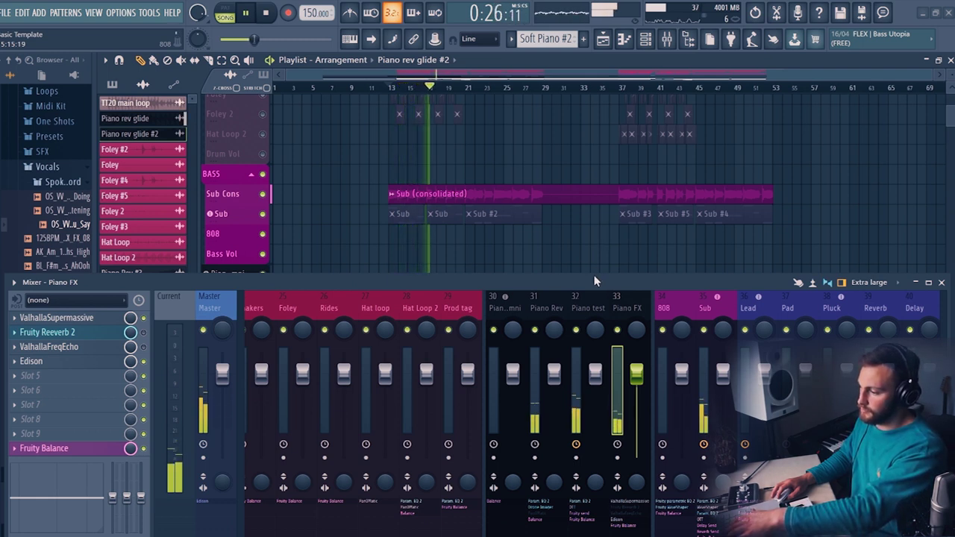
key(space)
key(F9)
Step: Zoom into the drums and play the soloed Kick from bar 13
scroll(361, 311, up, 4)
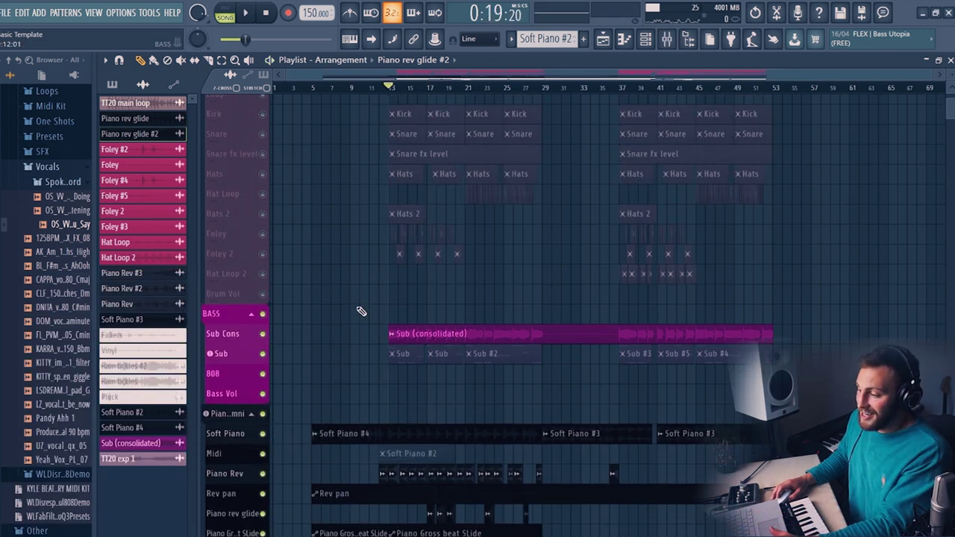
scroll(361, 311, down, 2)
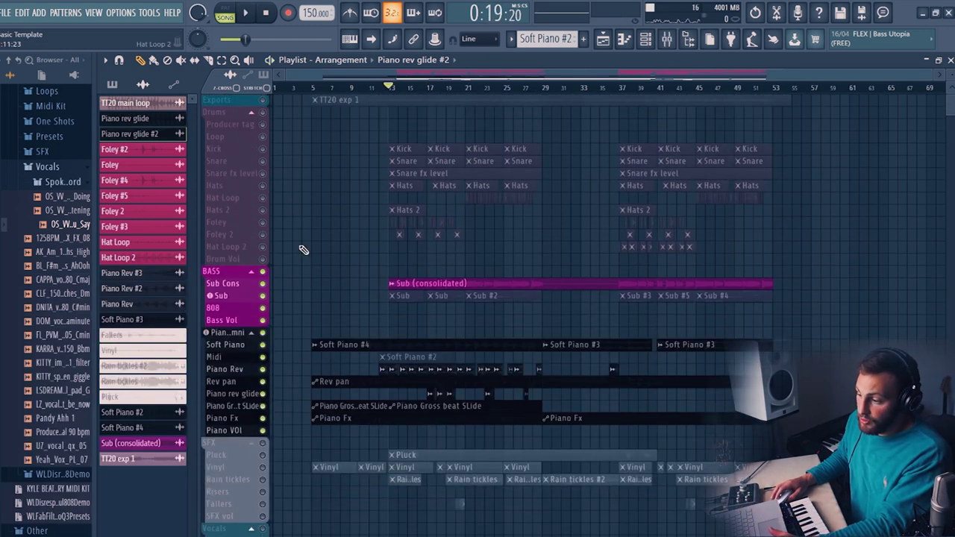
scroll(303, 249, up, 3)
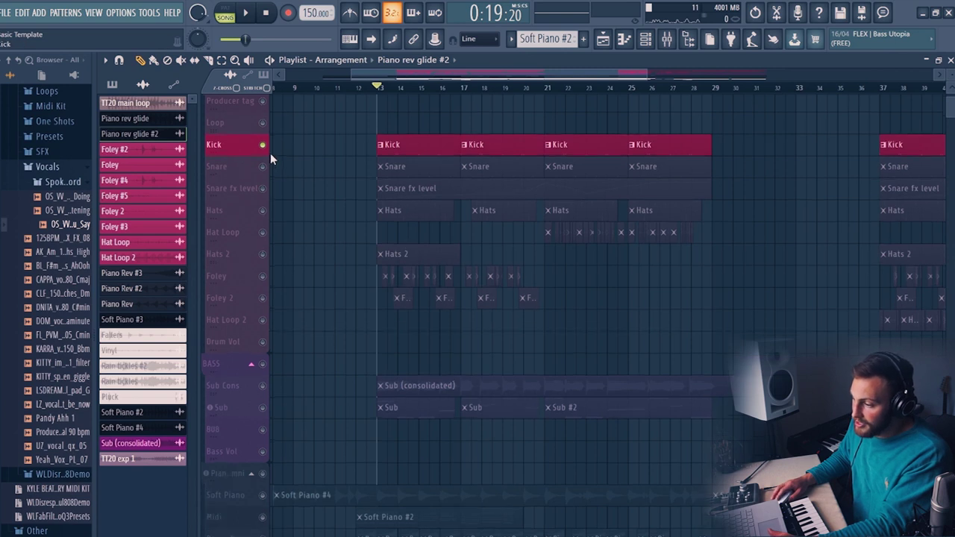
scroll(270, 153, up, 2)
key(space)
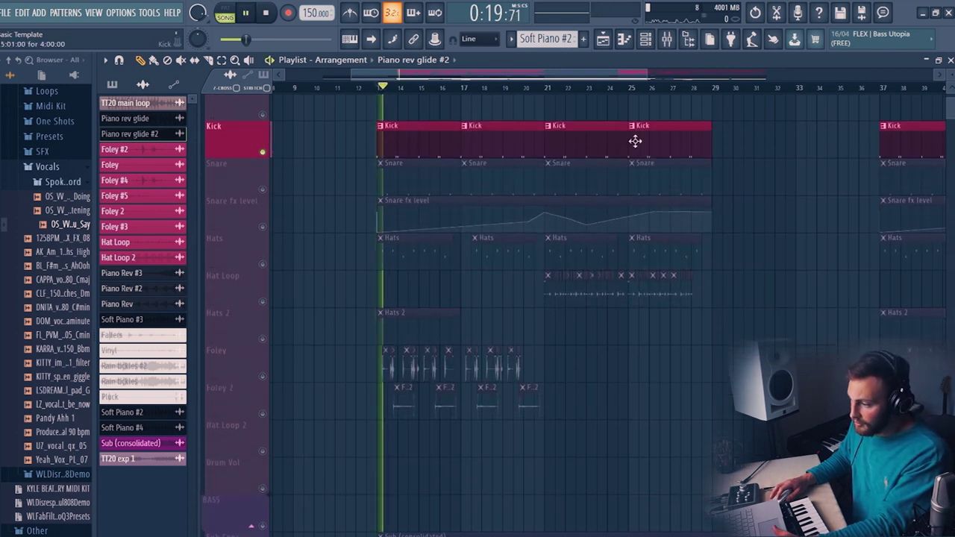
key(space)
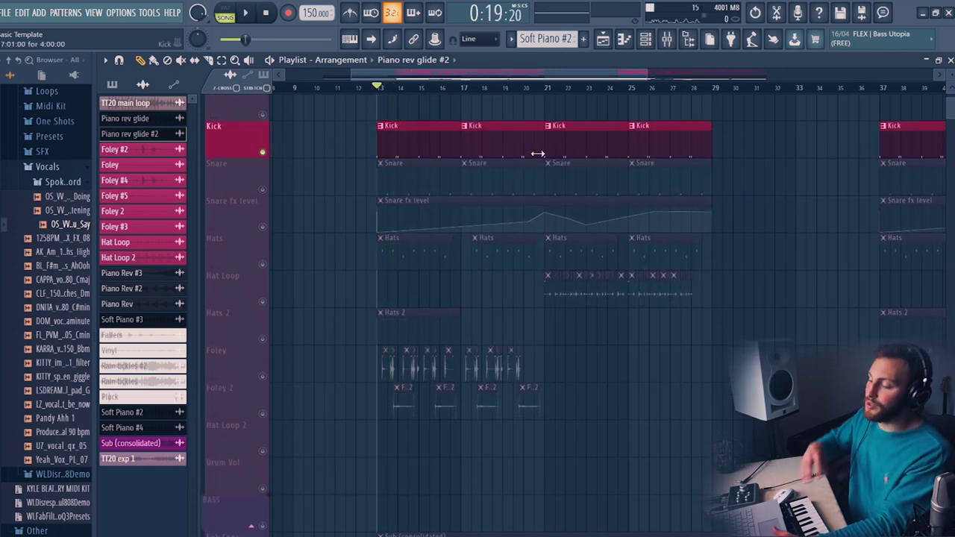
Step: Add the Snare and Snare fx level tracks to the solo and play the drums together
click(262, 190)
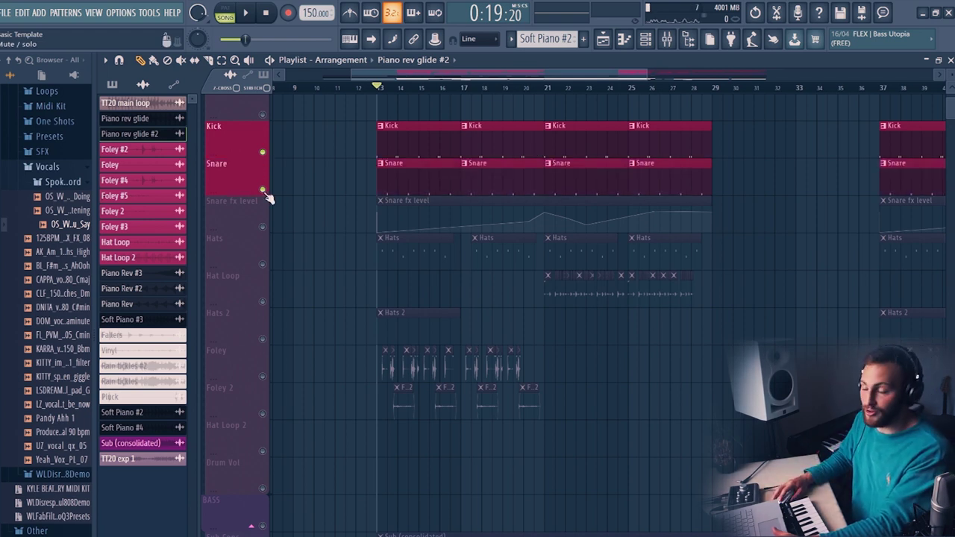
key(space)
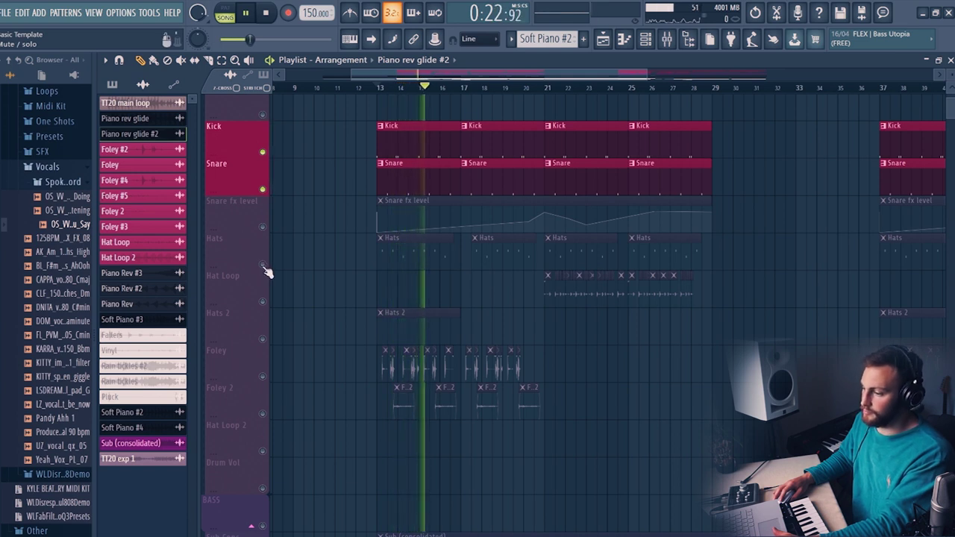
key(space)
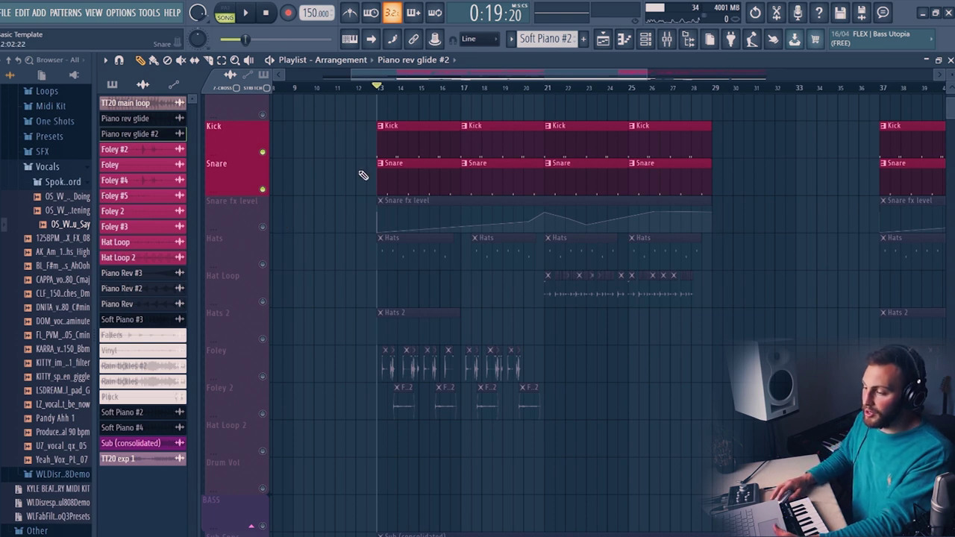
click(262, 227)
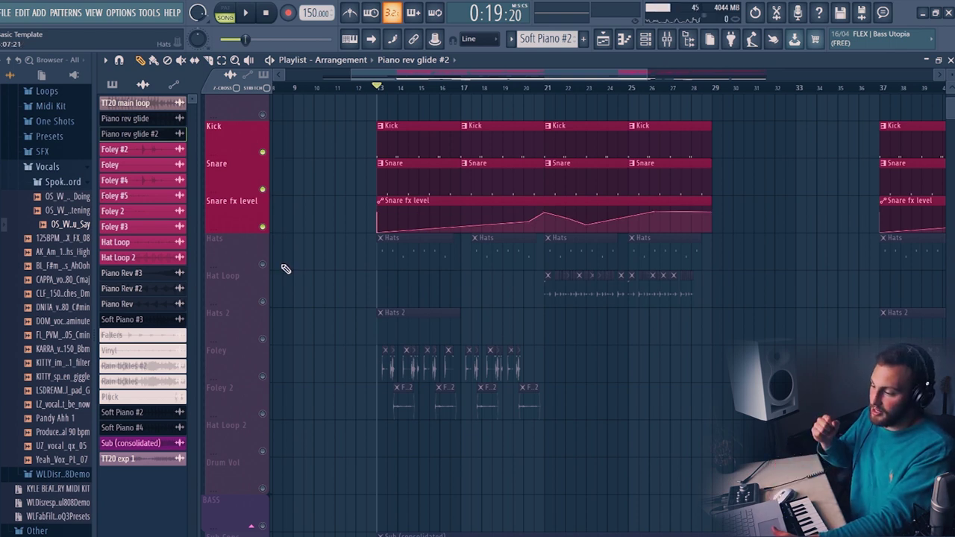
key(space)
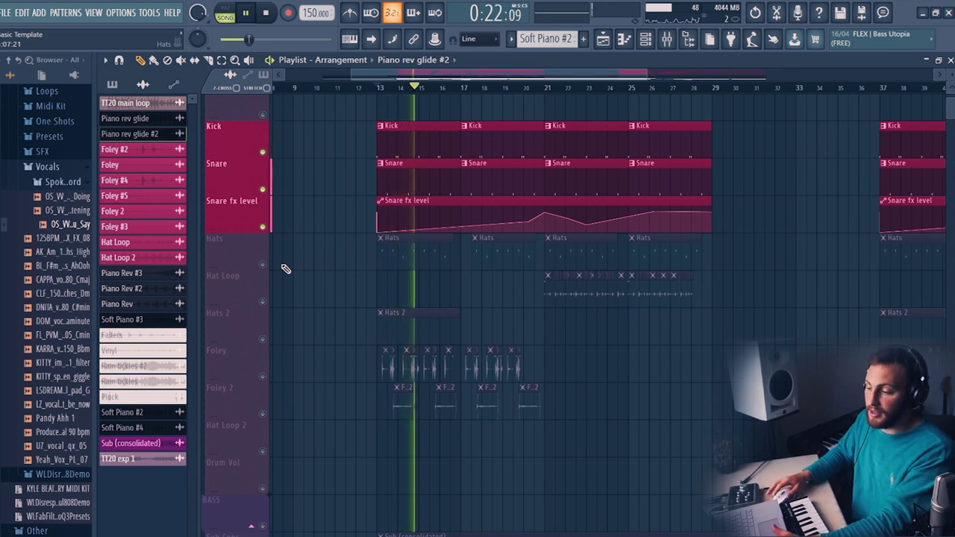
key(space)
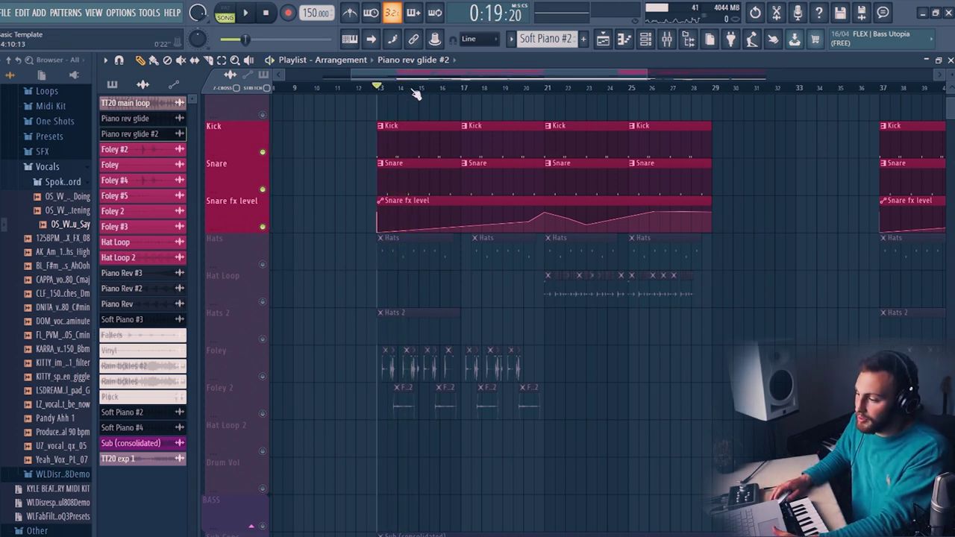
Step: Solo just the Snare and Snare fx level tracks, leaving Kick muted, and open the mixer
scroll(416, 93, down, 3)
ctrl+click(266, 200)
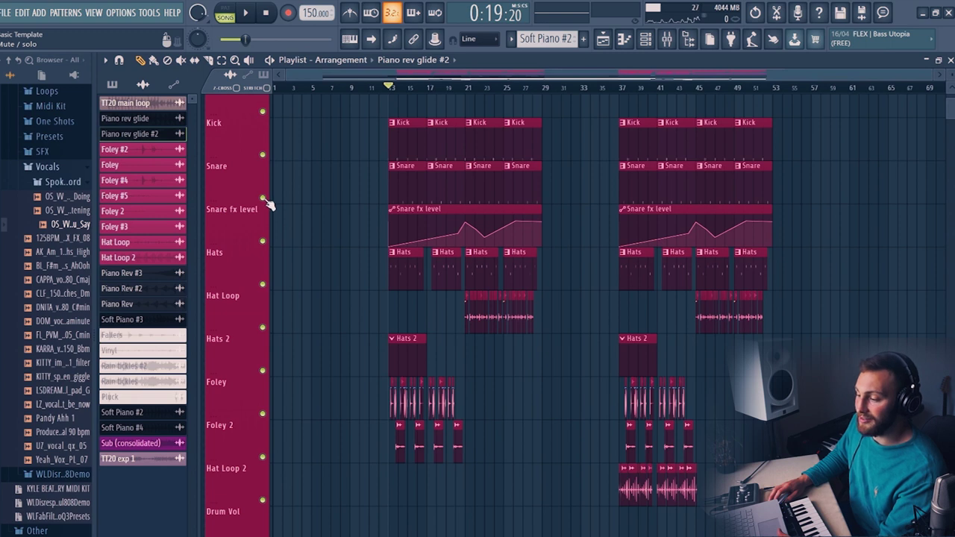
ctrl+click(265, 200)
click(263, 241)
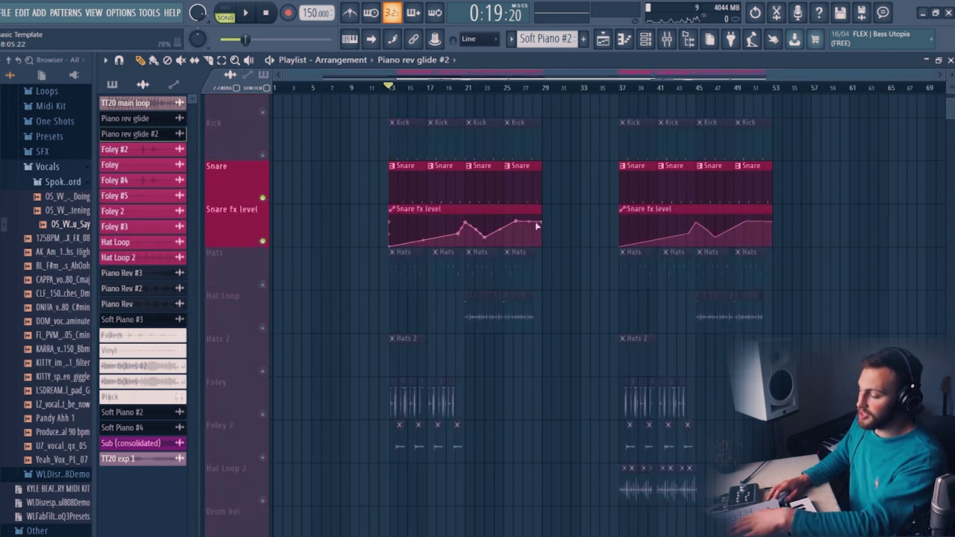
key(F9)
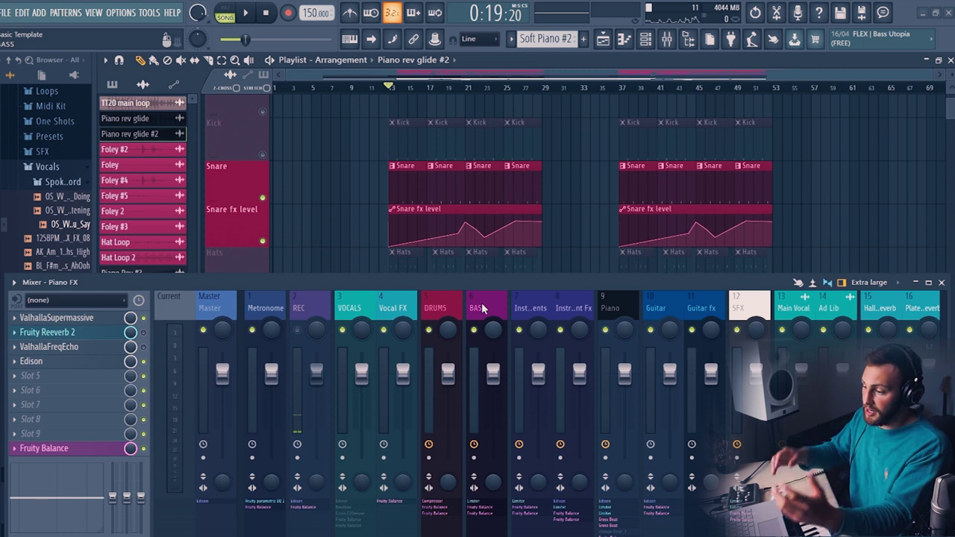
Step: Inspect the Snare FX channel's effects, checking the OTT and Hardcore settings
click(429, 235)
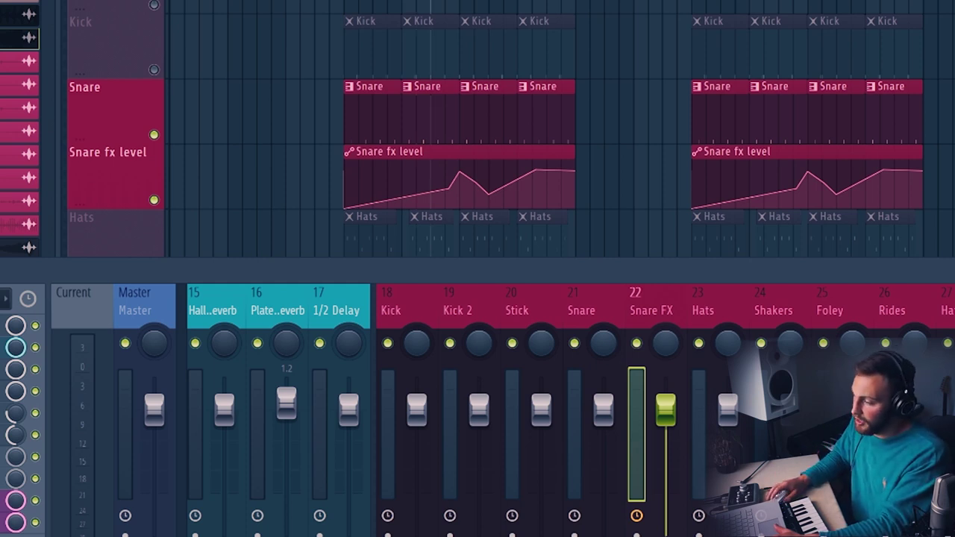
scroll(486, 127, up, 3)
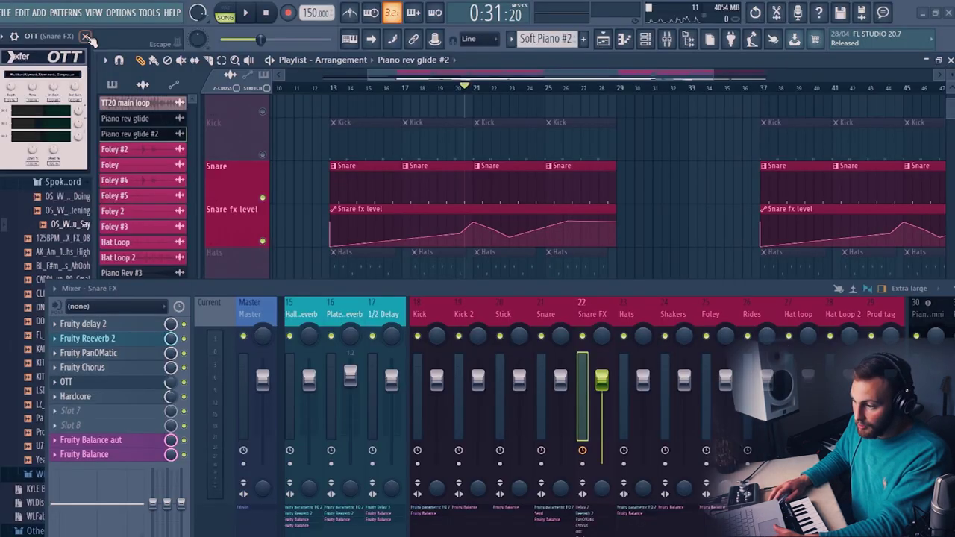
click(161, 447)
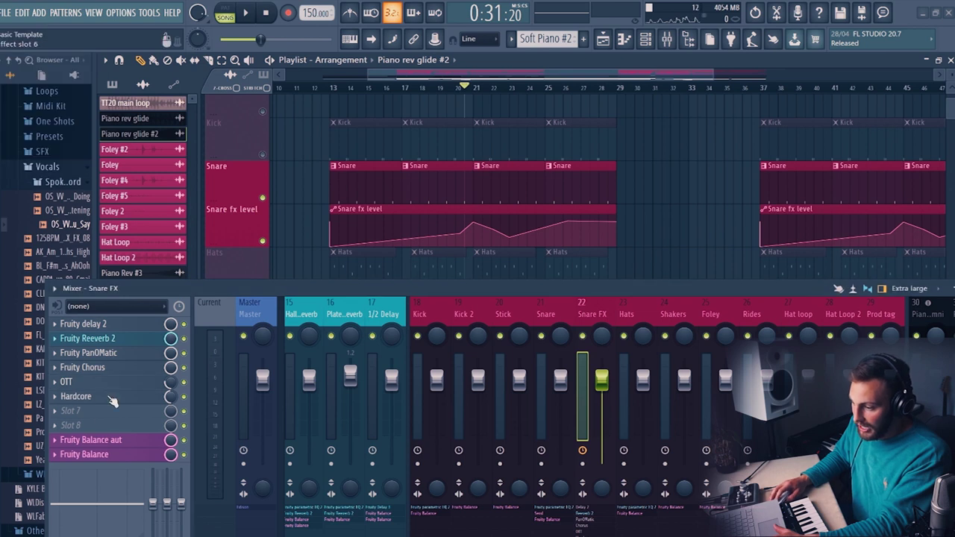
click(114, 399)
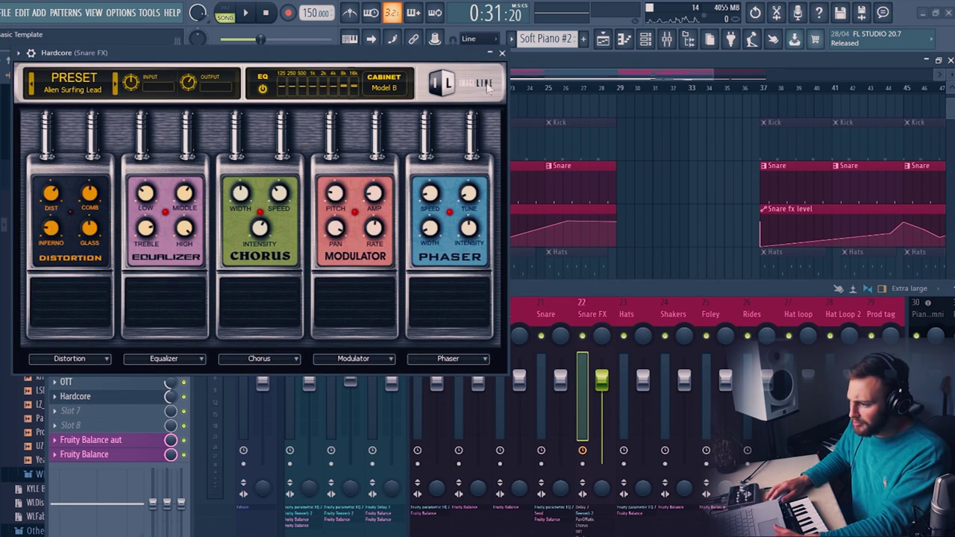
click(502, 55)
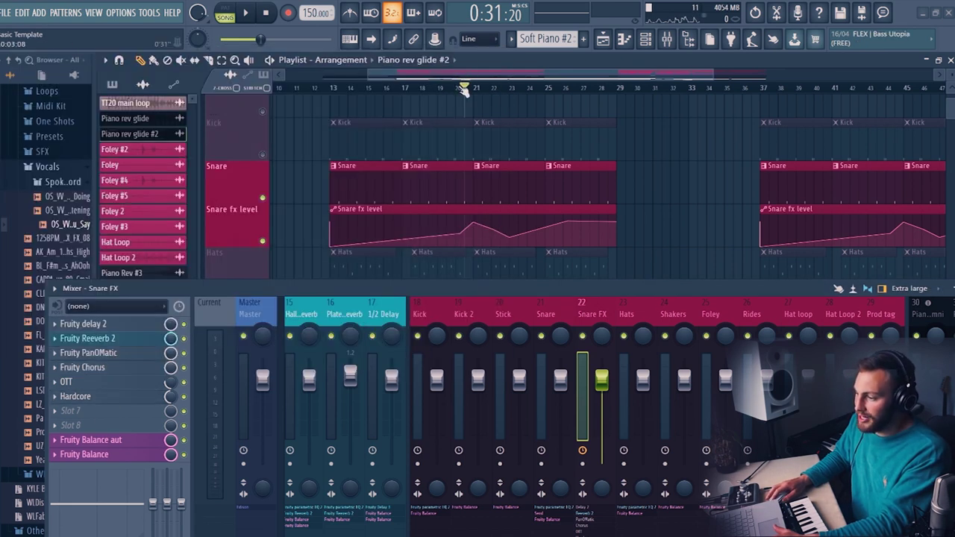
Step: Return the playback position to bar 20 and bring up Fruity Balance on Snare FX
scroll(464, 89, up, 3)
scroll(484, 91, down, 3)
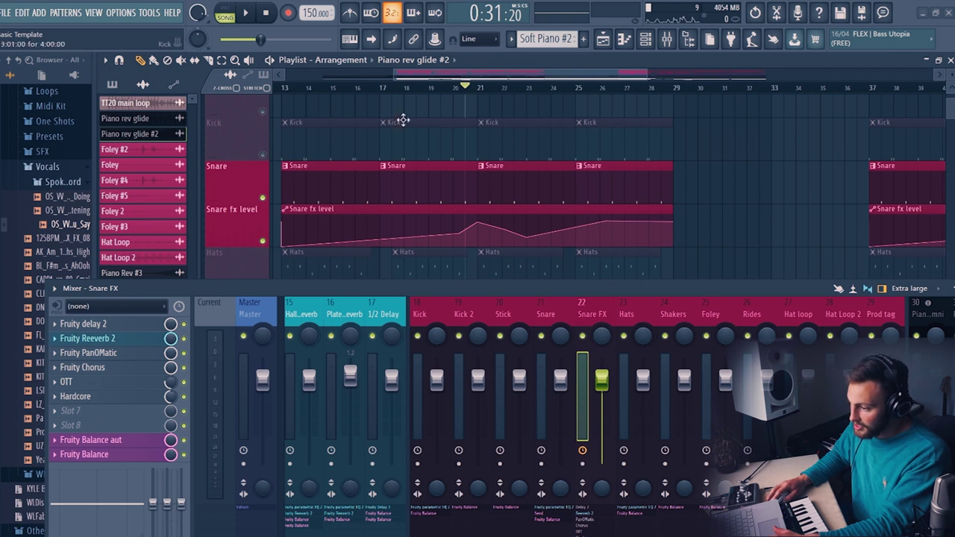
click(454, 89)
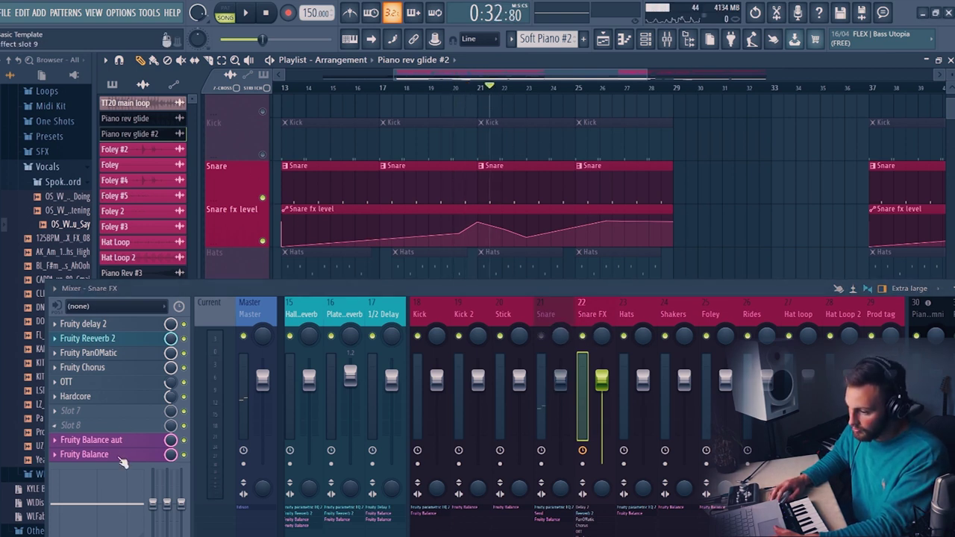
click(85, 455)
Step: Start playback and raise the Snare FX Fruity Balance volume to 2.0 dB
key(space)
drag(196, 185, 200, 183)
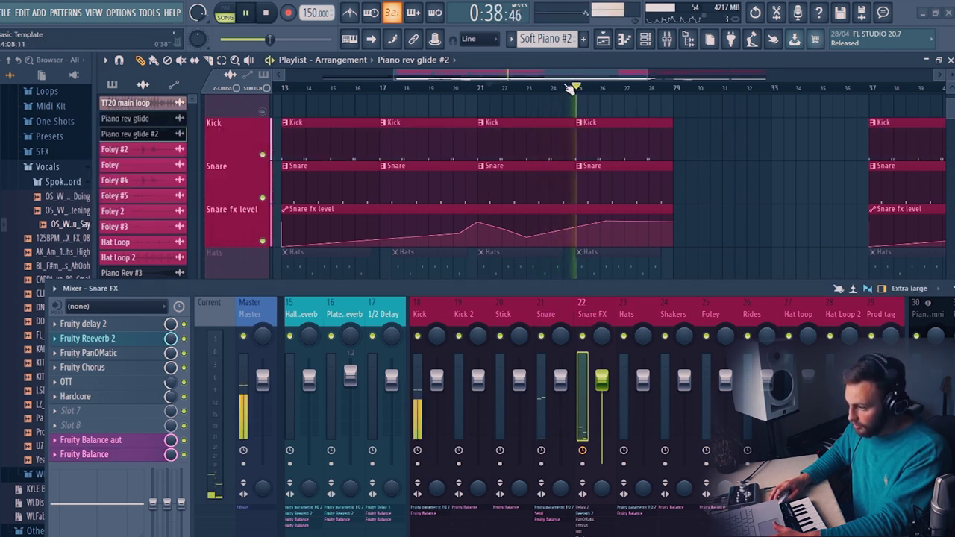
Step: Stop playback, close Fruity Balance, and preview the song from bar 13
scroll(544, 93, down, 2)
click(132, 456)
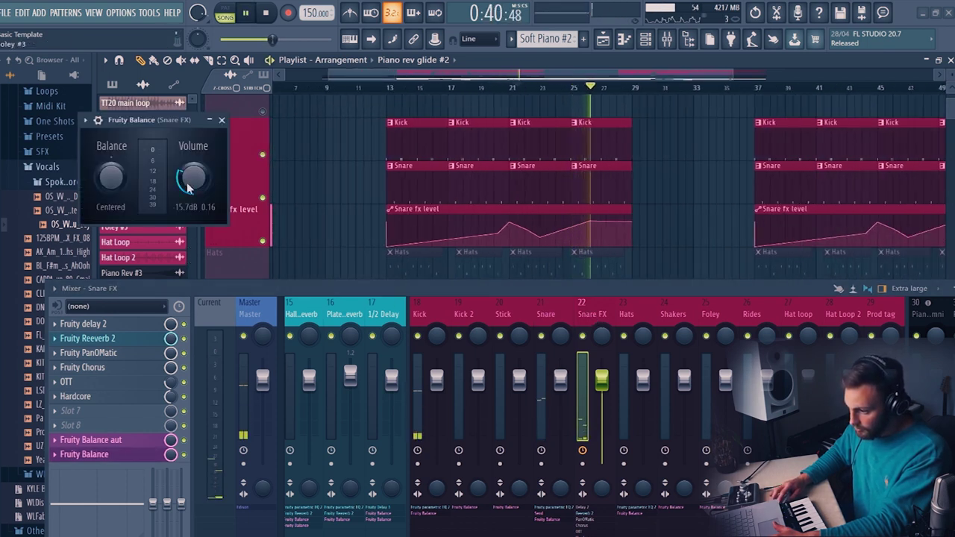
key(space)
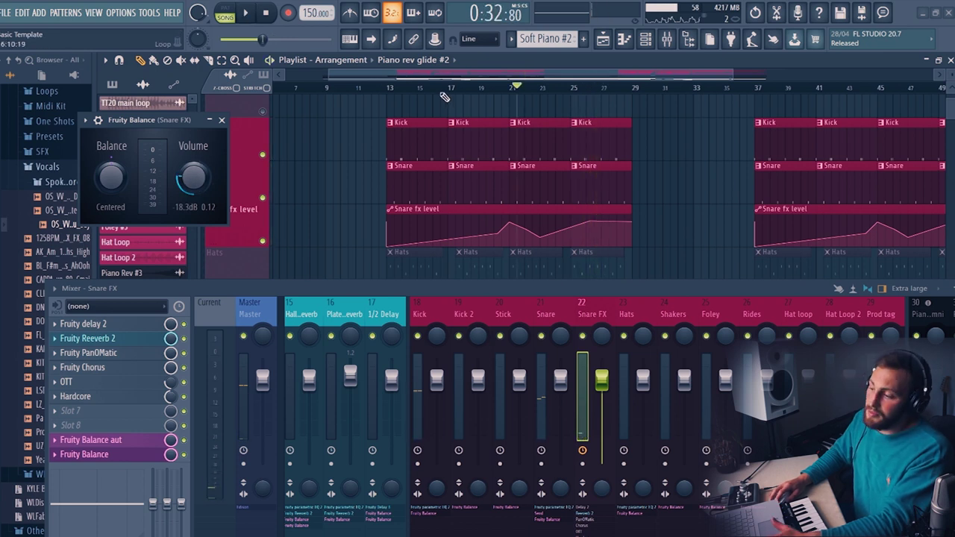
click(221, 120)
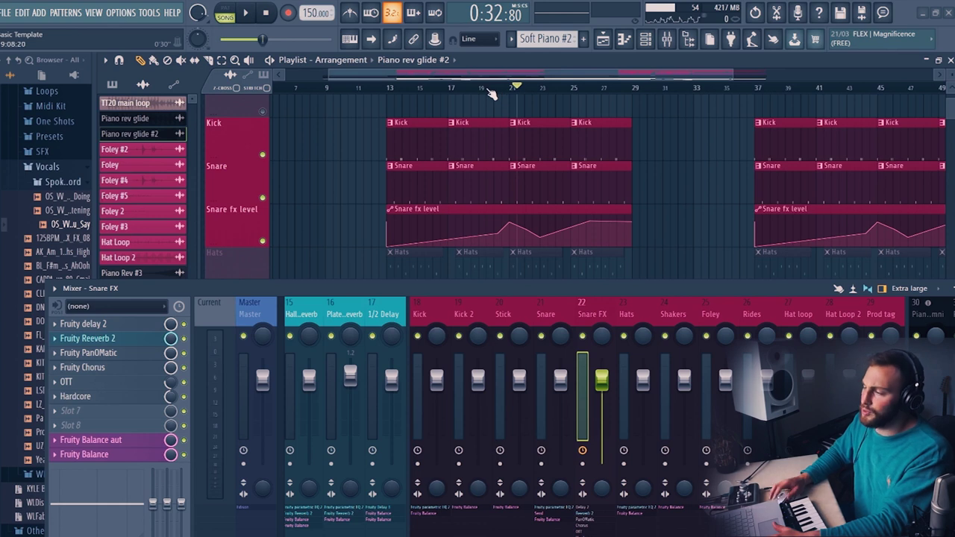
click(388, 88)
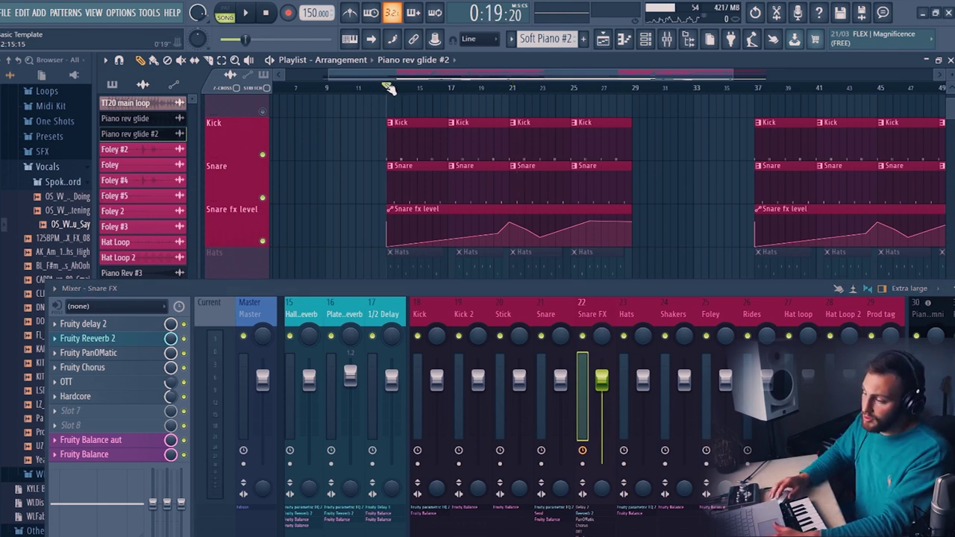
key(space)
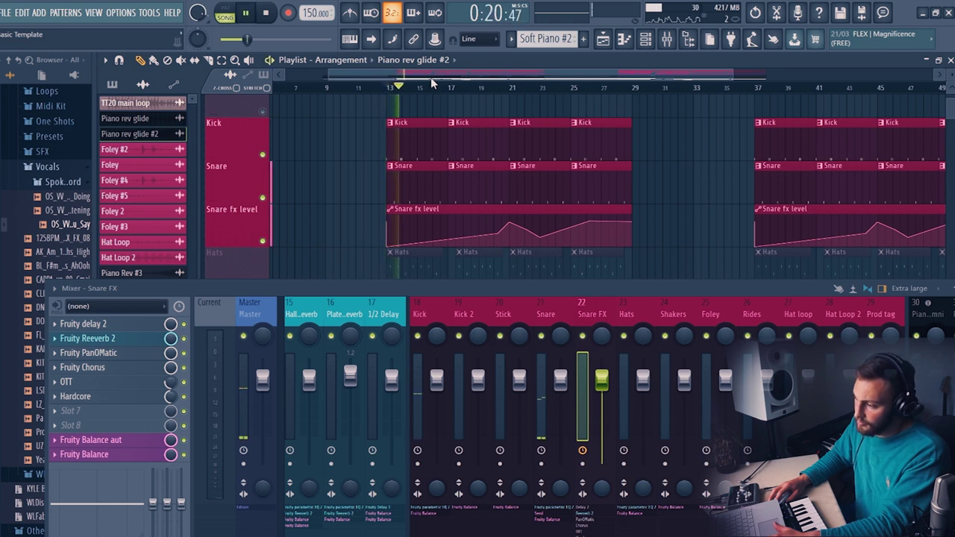
key(space)
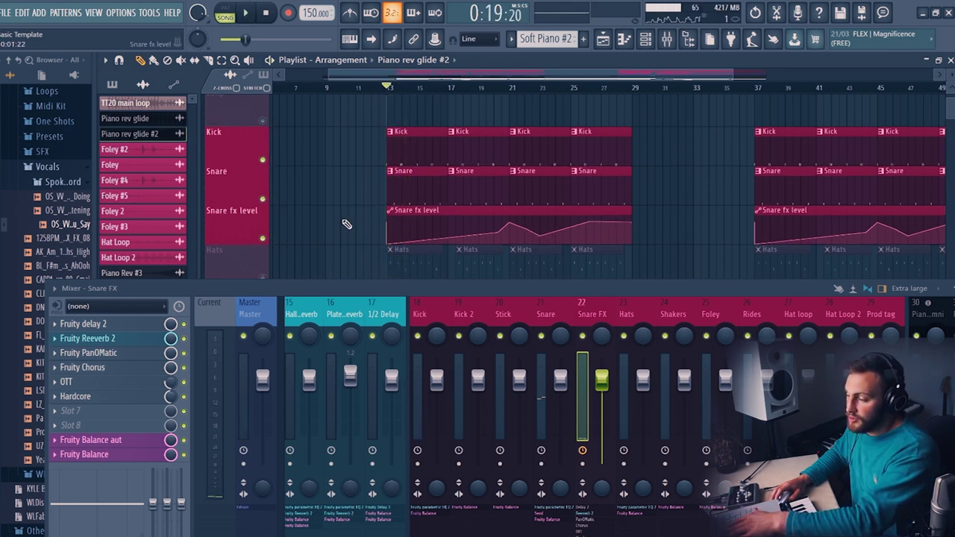
Step: Hide the mixer with F9, unmute the Hats track, and play the beat with hats
key(F9)
click(262, 277)
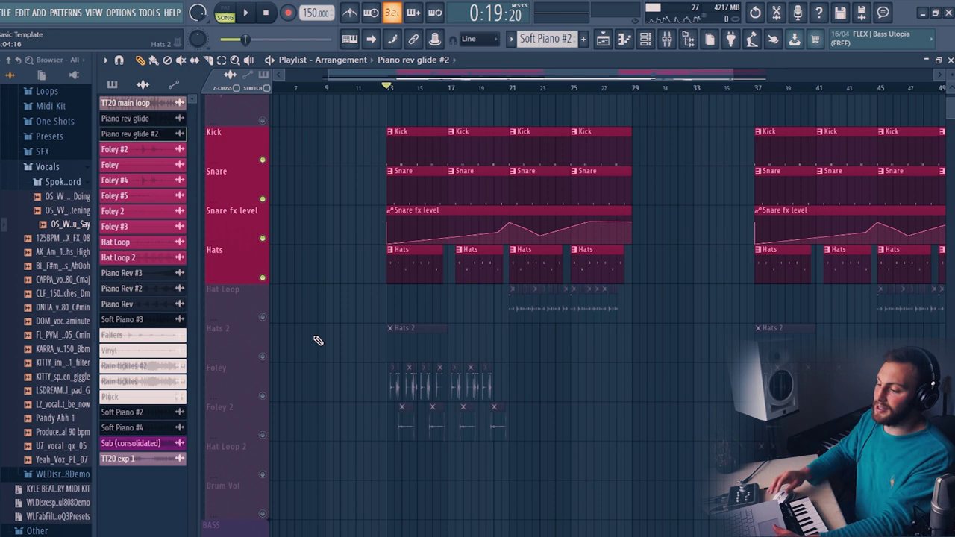
scroll(421, 95, up, 5)
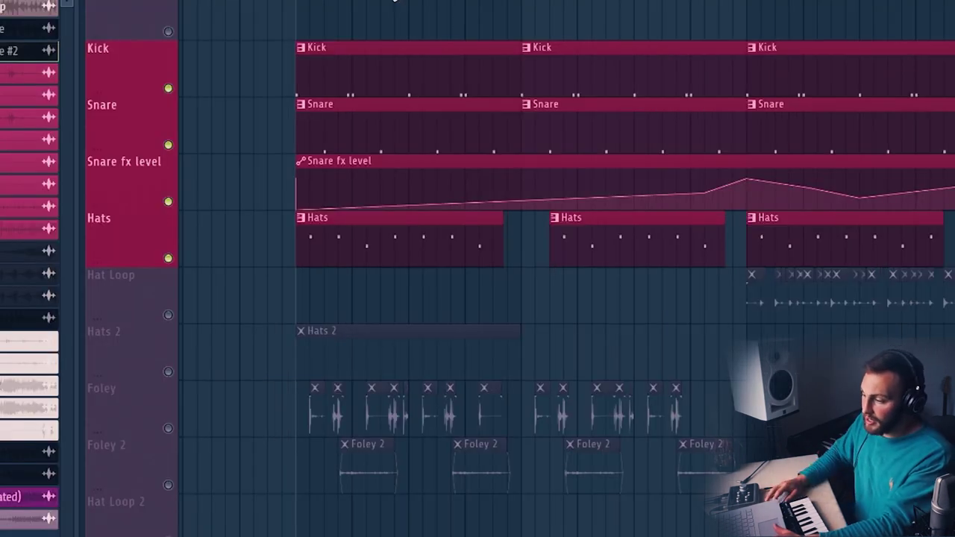
key(space)
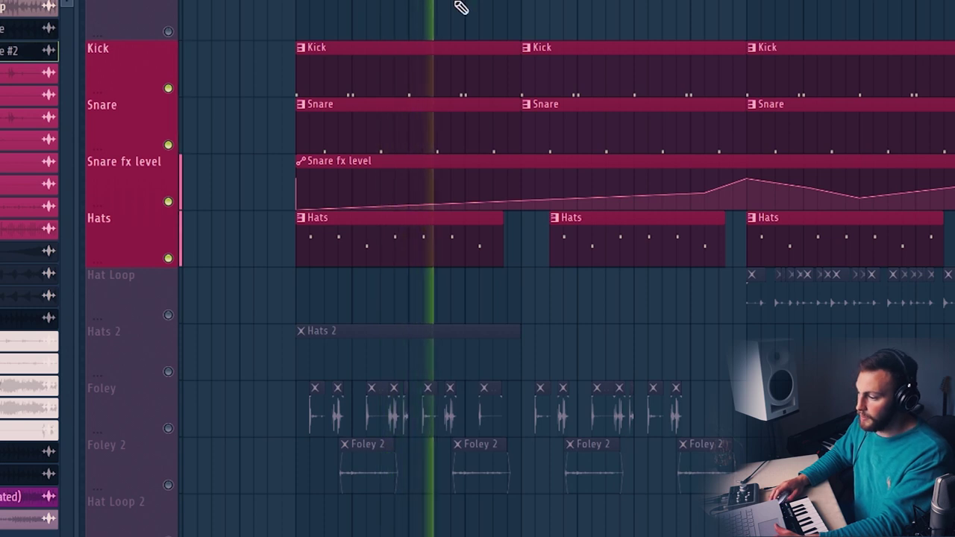
scroll(243, 251, up, 1)
key(space)
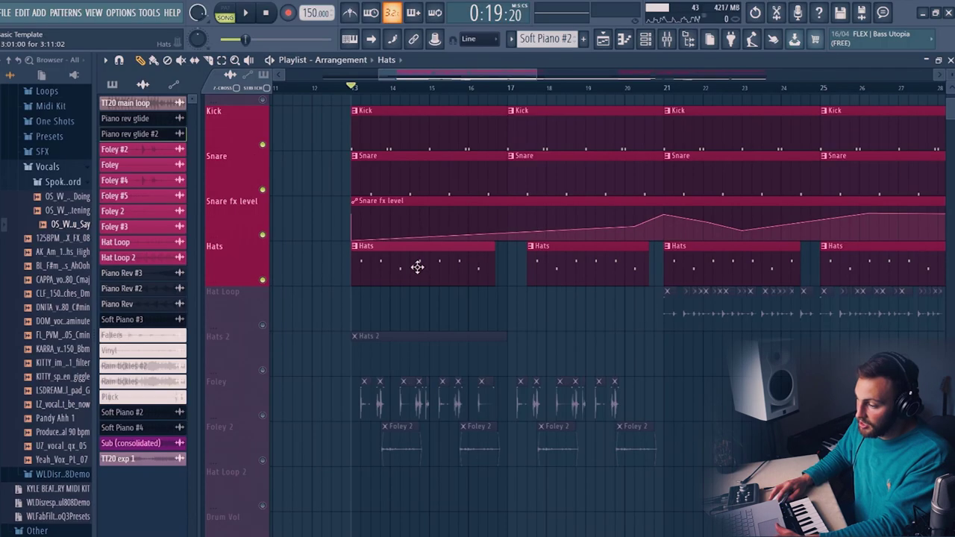
Step: View the Hats pattern's notes in the piano roll, then return to the playlist
double_click(386, 236)
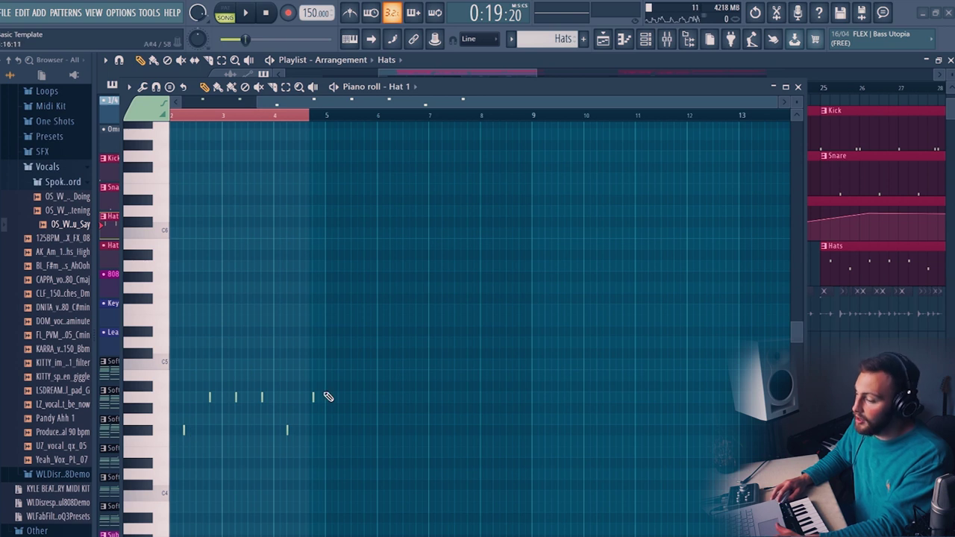
click(798, 88)
scroll(661, 89, down, 3)
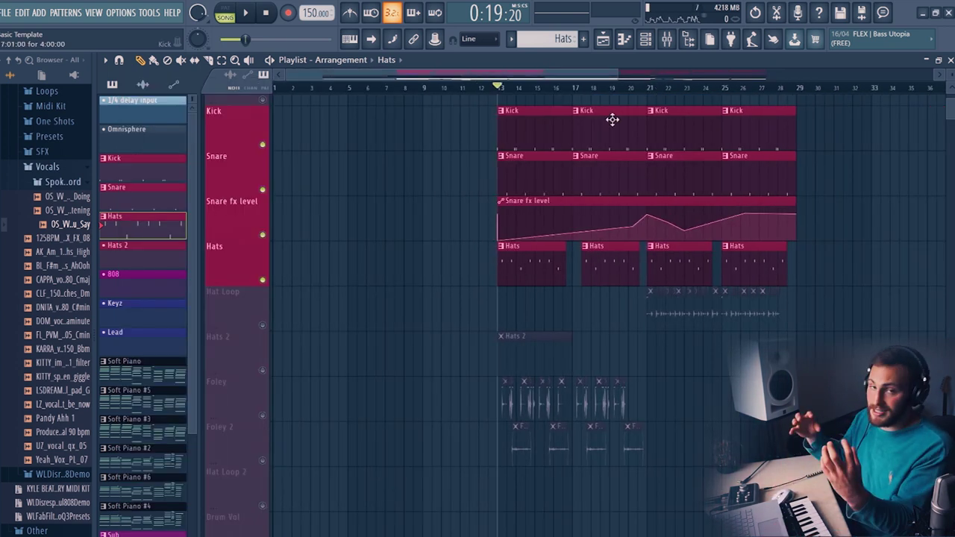
Step: Play from bar 21 with the Hat Loop track soloed, then stop
scroll(612, 119, down, 2)
scroll(486, 91, up, 4)
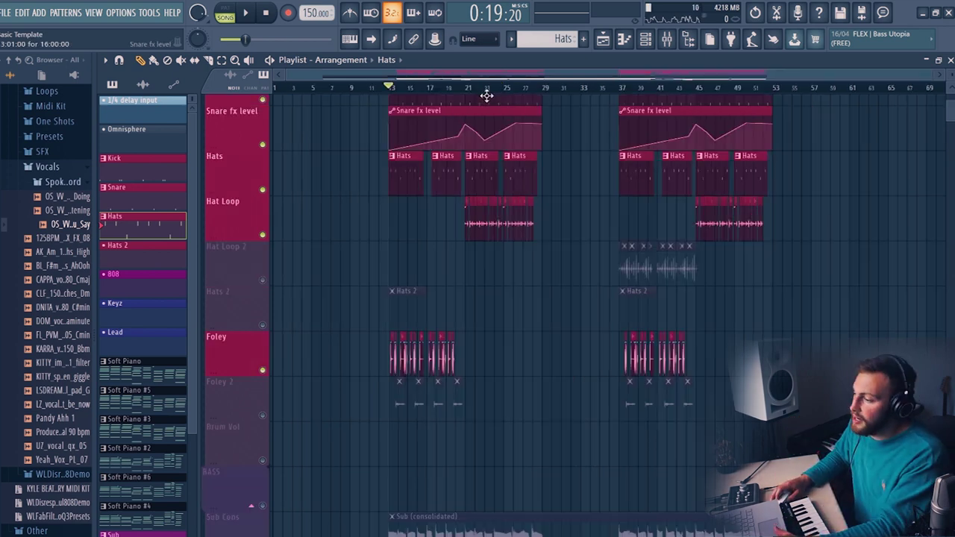
click(466, 88)
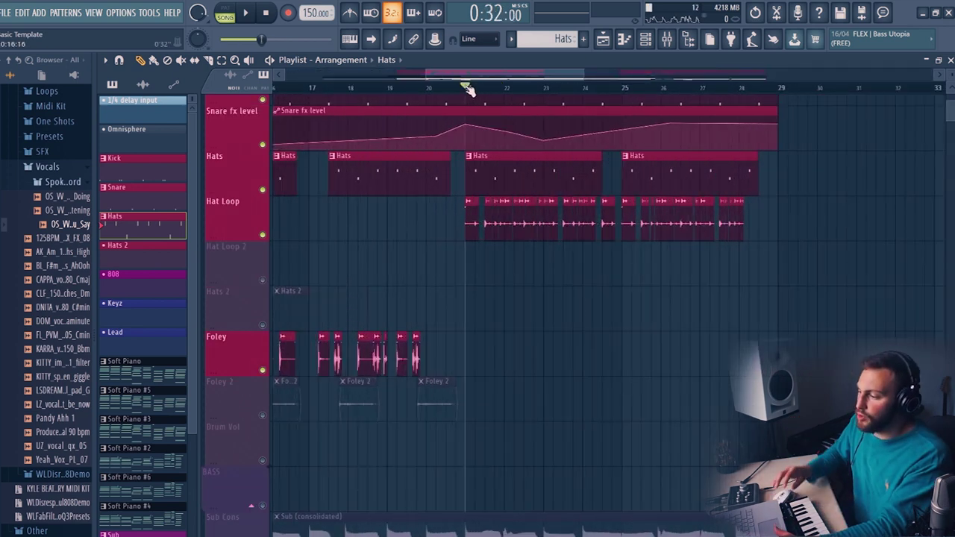
key(space)
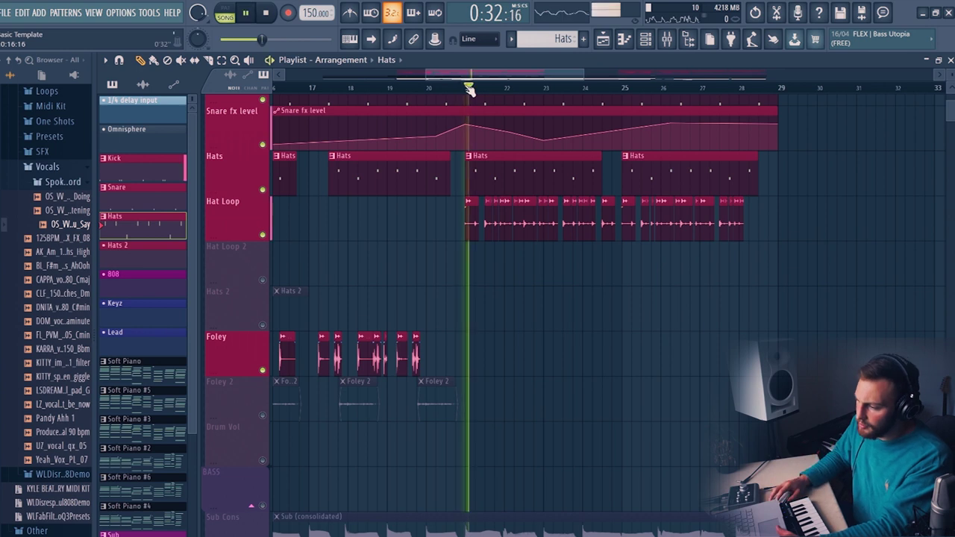
ctrl+click(262, 233)
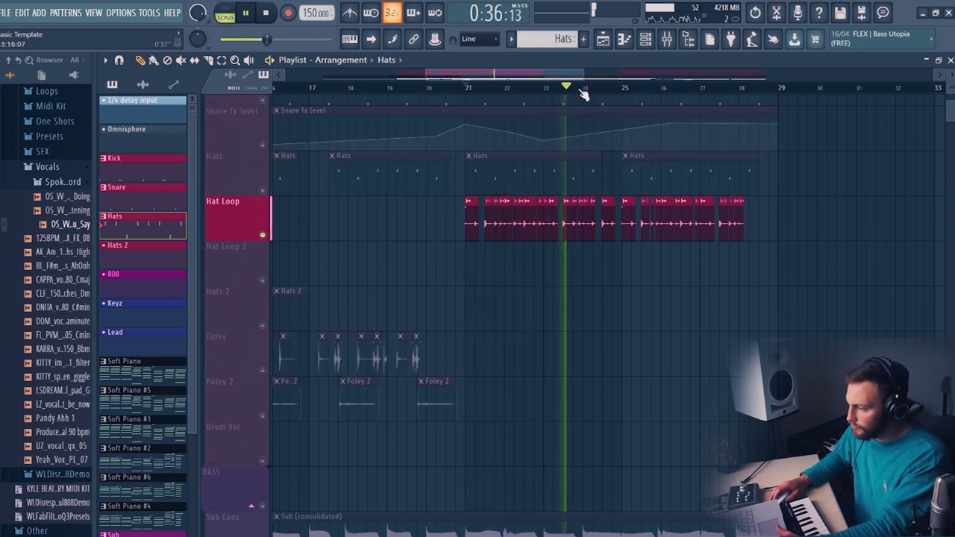
scroll(581, 93, up, 5)
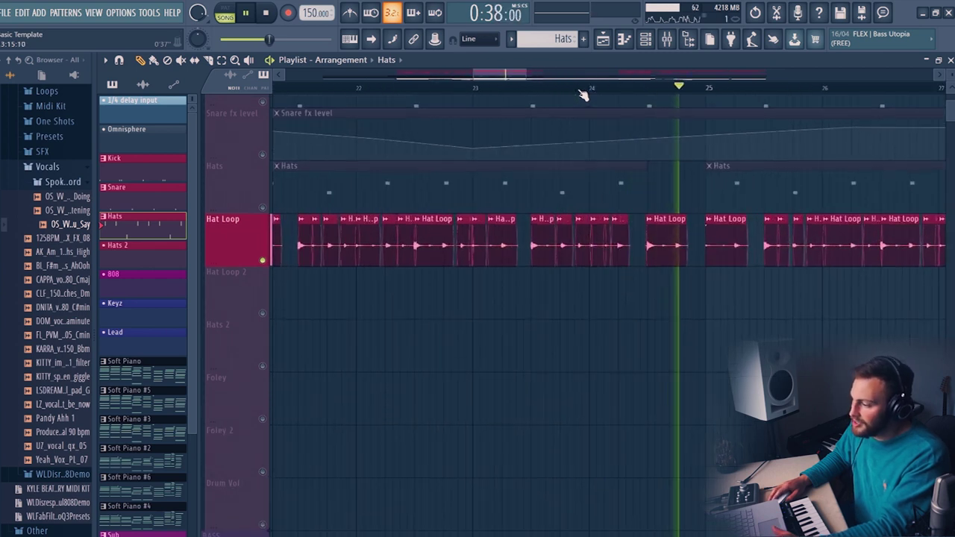
scroll(581, 92, down, 5)
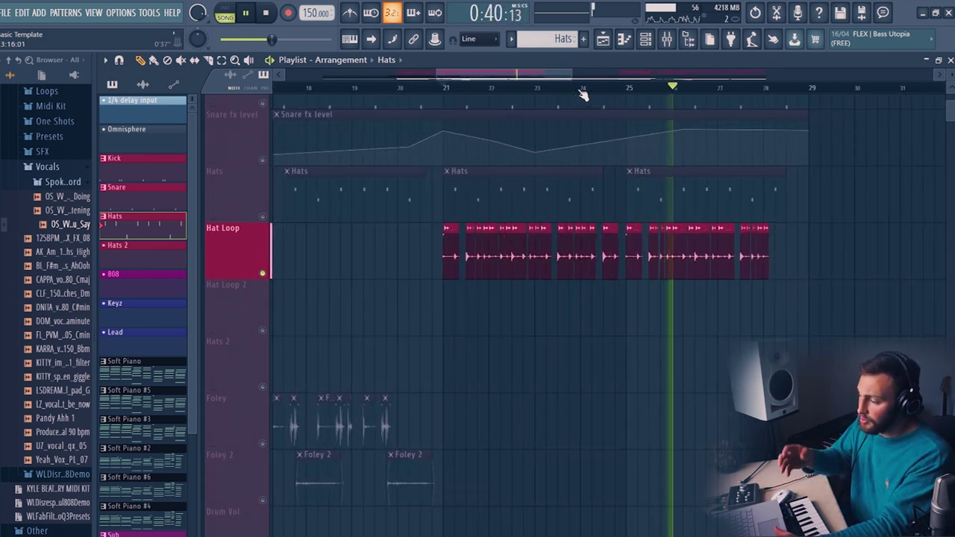
key(space)
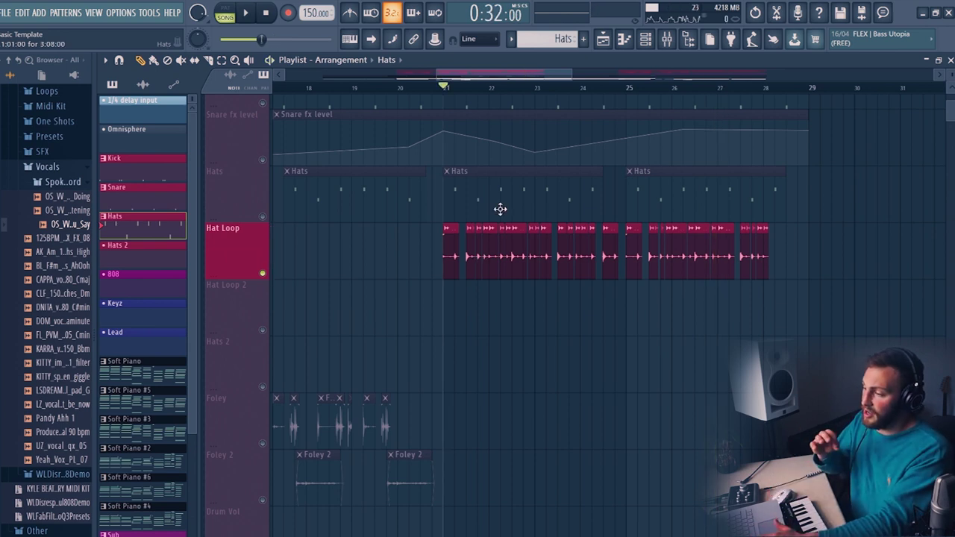
Step: Replay from bar 21 while unmuting the Hats, Snare fx level and Kick tracks
key(space)
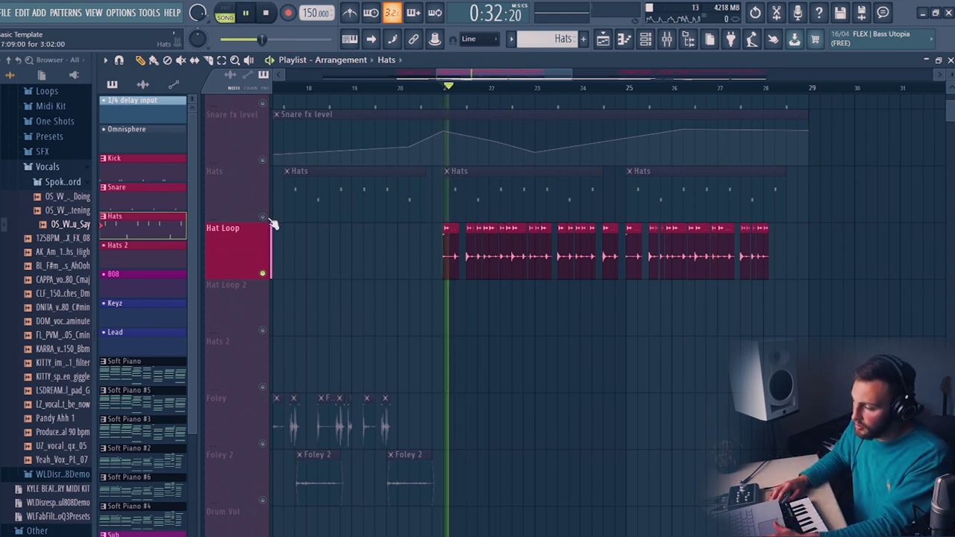
click(262, 216)
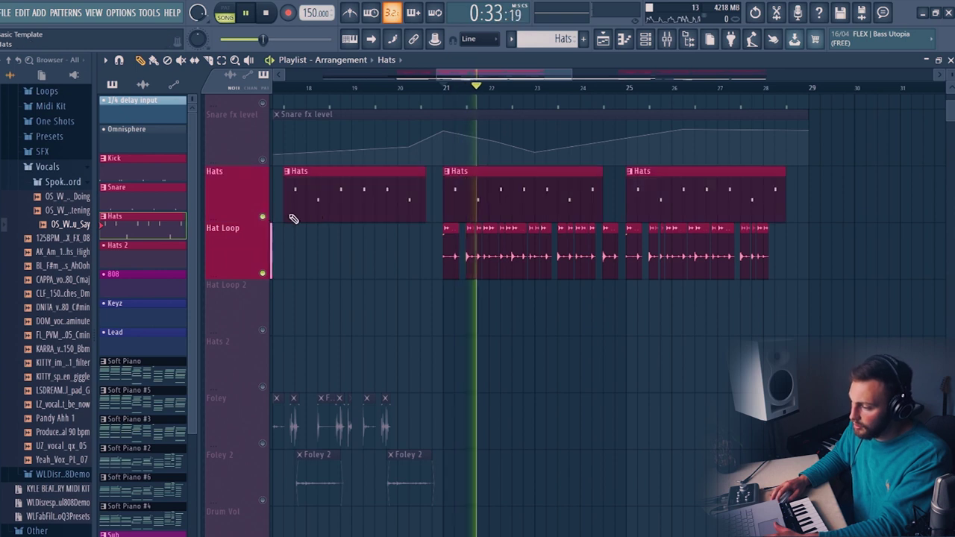
click(263, 159)
scroll(298, 152, up, 1)
scroll(298, 151, up, 1)
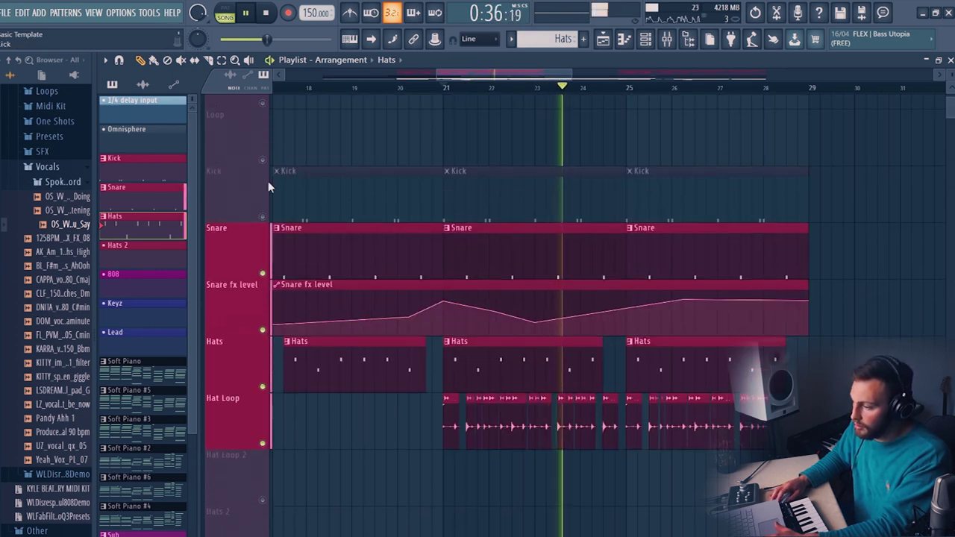
click(262, 216)
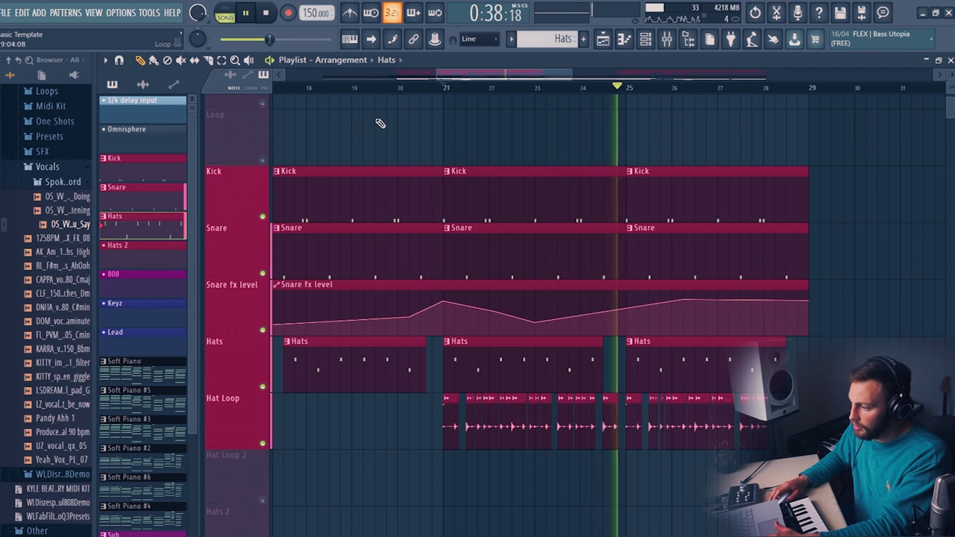
Step: Stop playback at bar 37 and zoom out to show Hat Loop 2, Hats 2 and Foley clips
scroll(443, 89, down, 4)
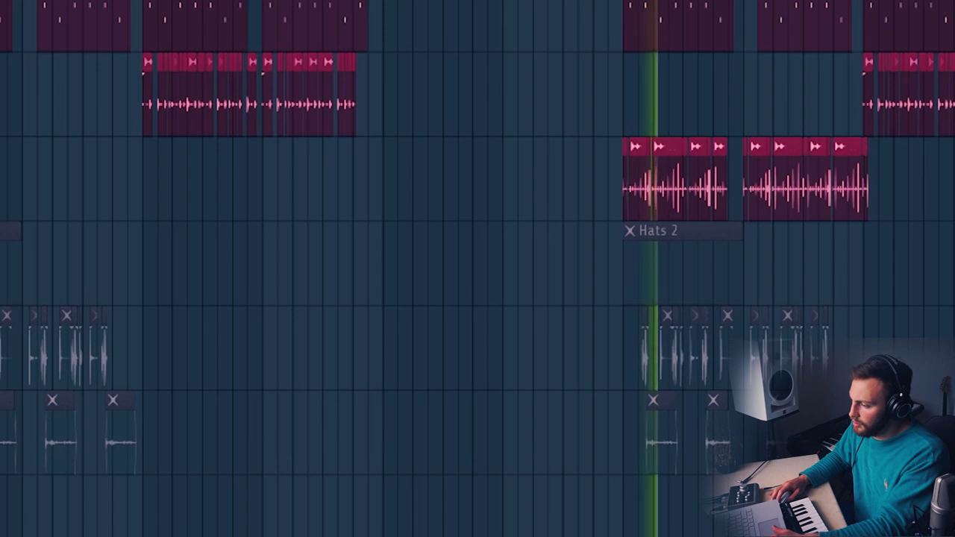
scroll(849, 13, up, 2)
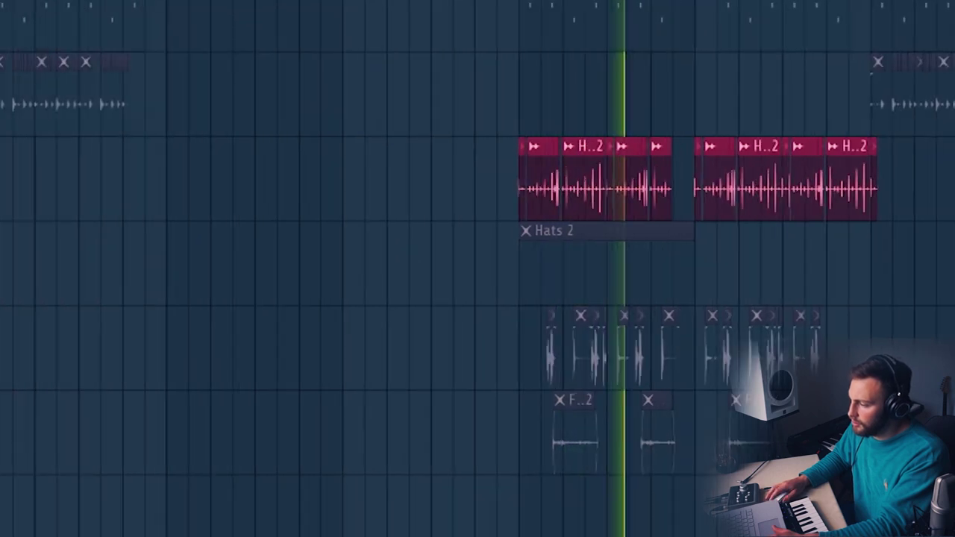
scroll(848, 13, down, 3)
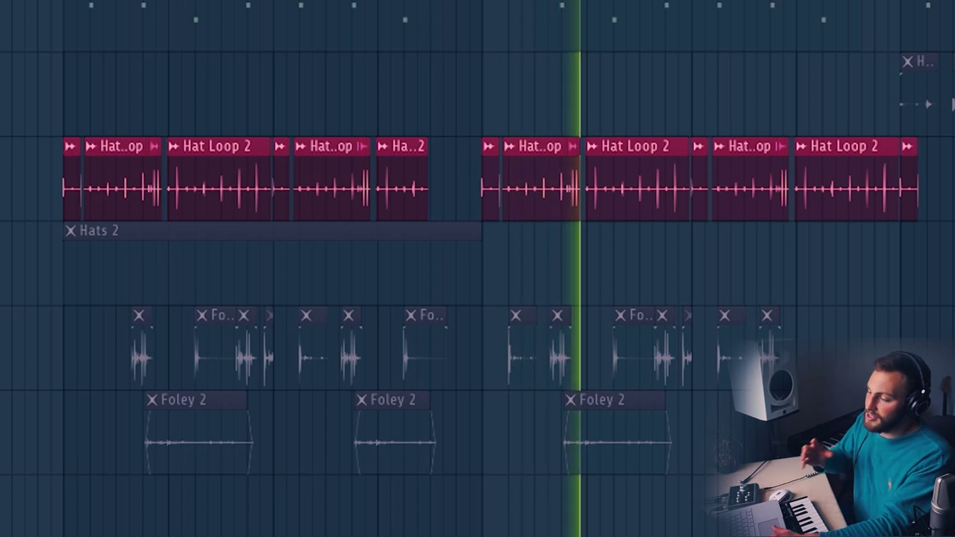
key(space)
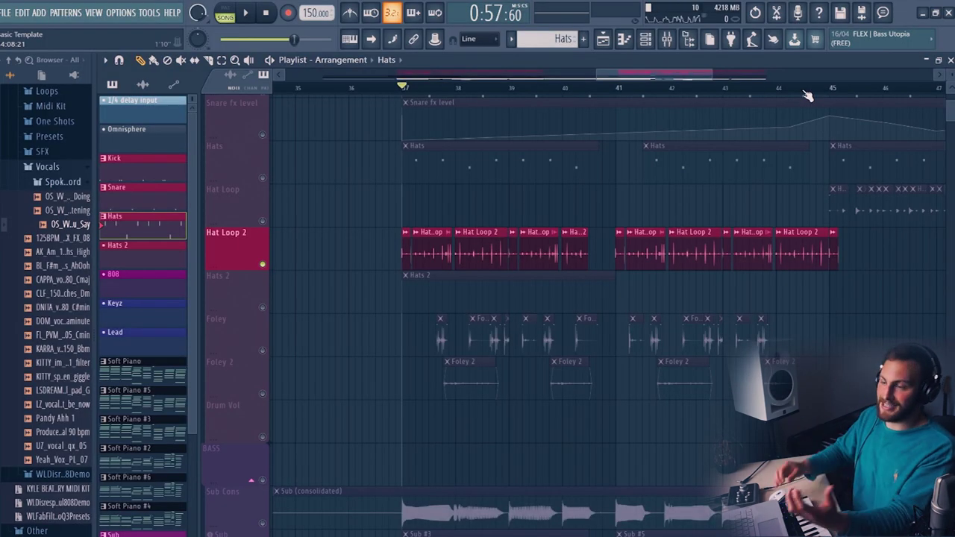
scroll(343, 109, down, 5)
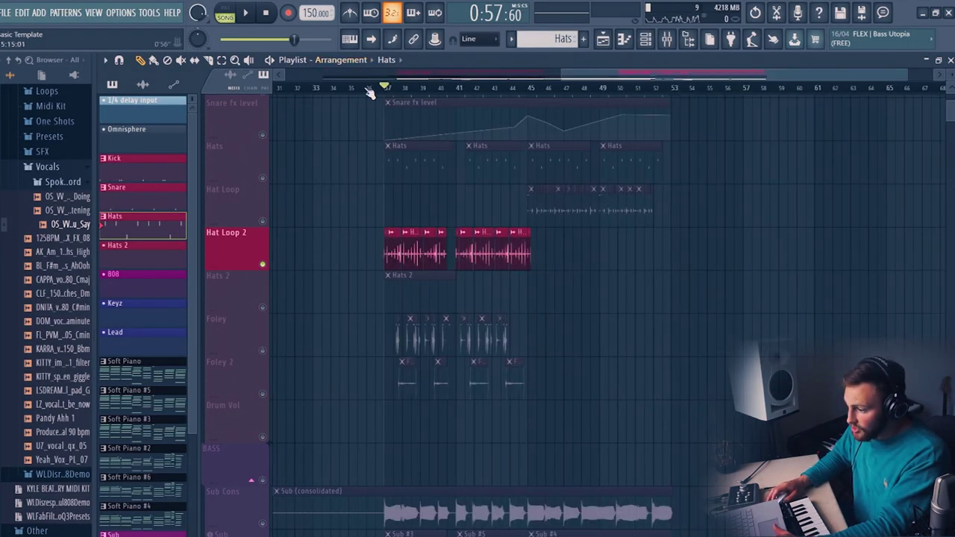
scroll(370, 93, down, 3)
scroll(232, 363, down, 1)
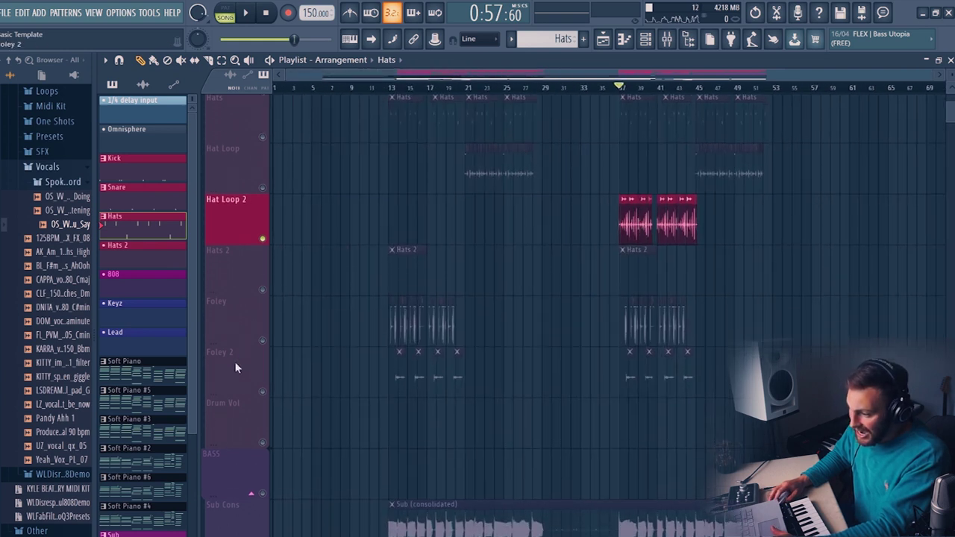
Step: Unmute the Foley and Foley 2 tracks and play the beat from bar 13
click(262, 340)
click(262, 391)
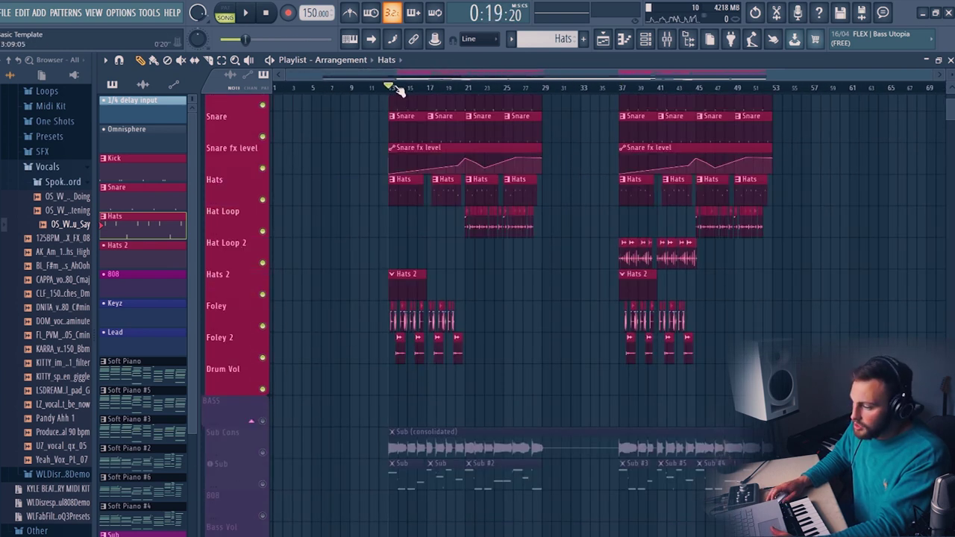
scroll(401, 89, up, 3)
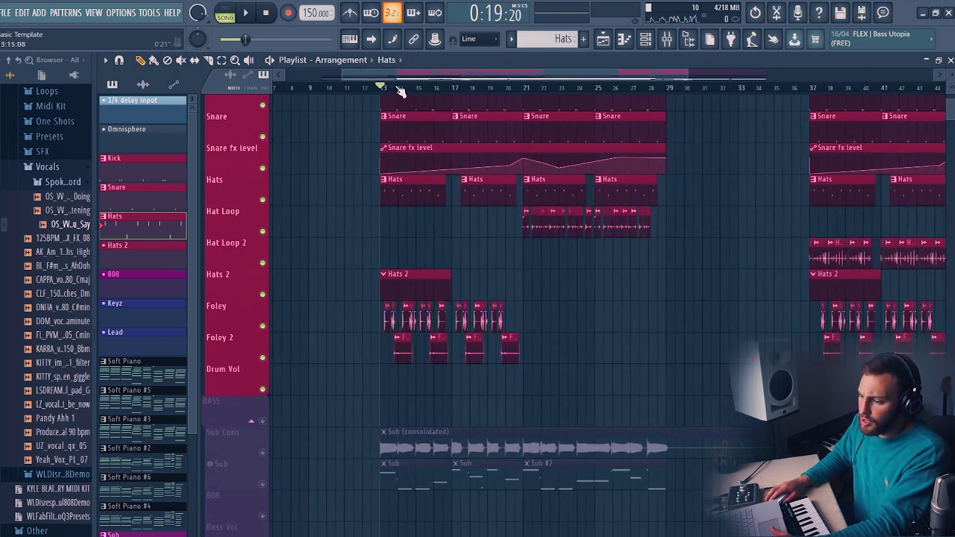
scroll(400, 89, up, 5)
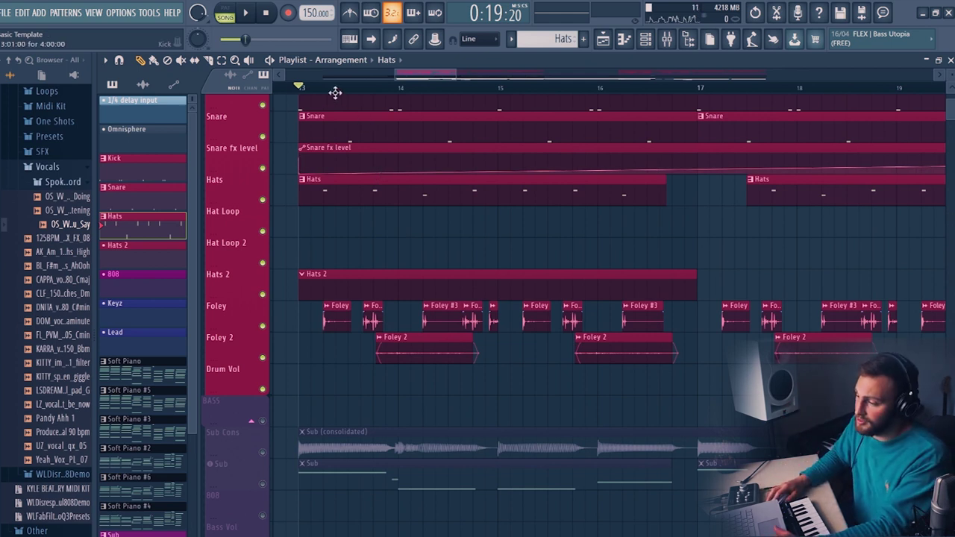
key(space)
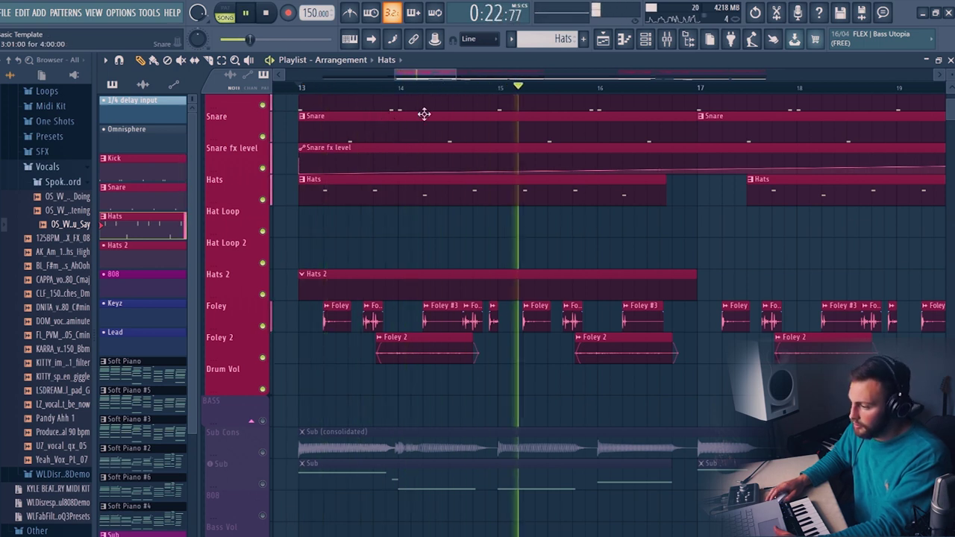
Step: Scroll down to the BASS, piano and SFX lanes and restart playback from bar 13
scroll(451, 88, down, 3)
scroll(451, 88, down, 2)
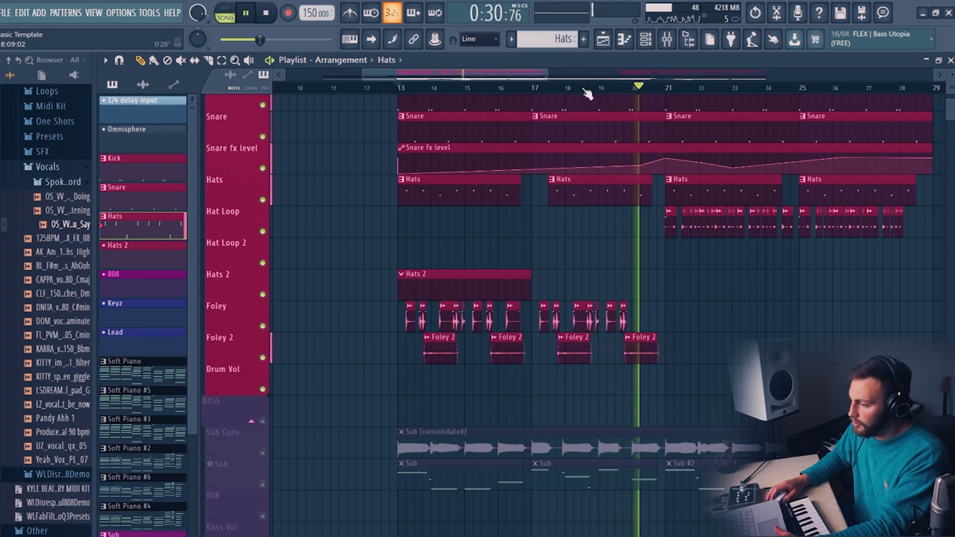
scroll(588, 94, down, 2)
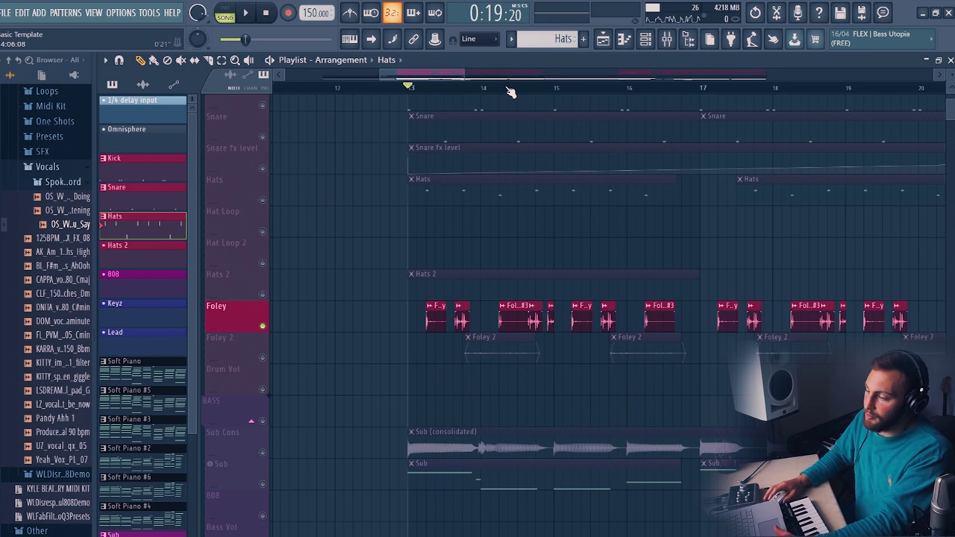
scroll(510, 90, down, 2)
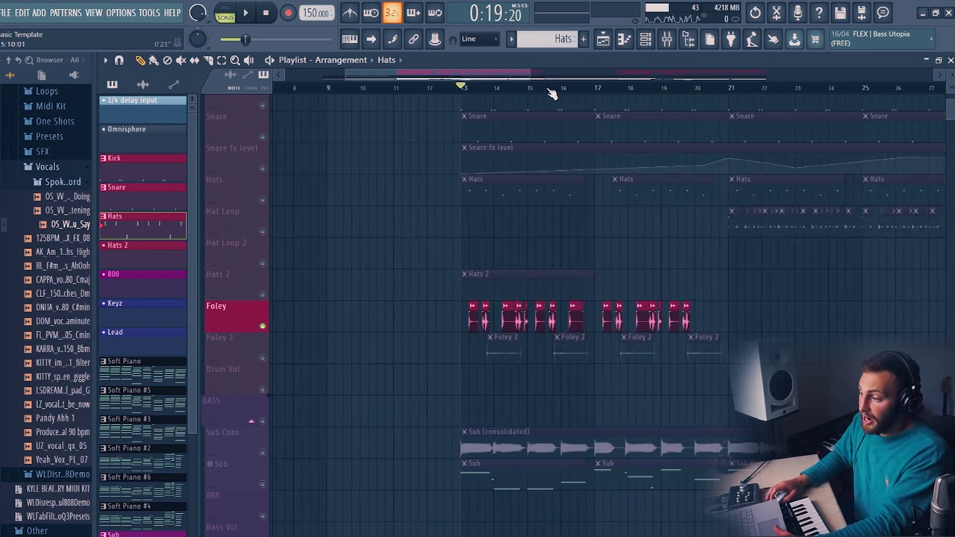
key(space)
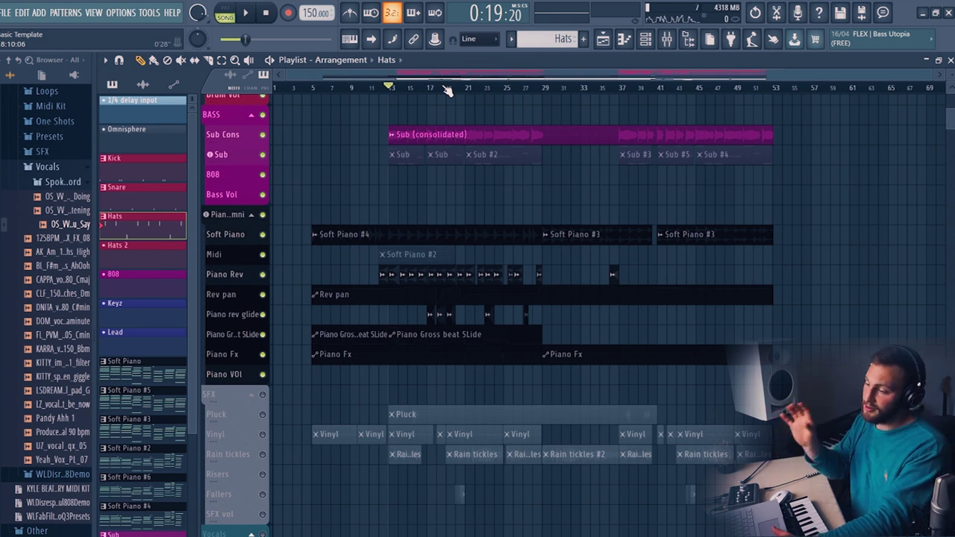
Step: Unmute the SFX group tracks and start playback from bar 13
scroll(294, 342, down, 3)
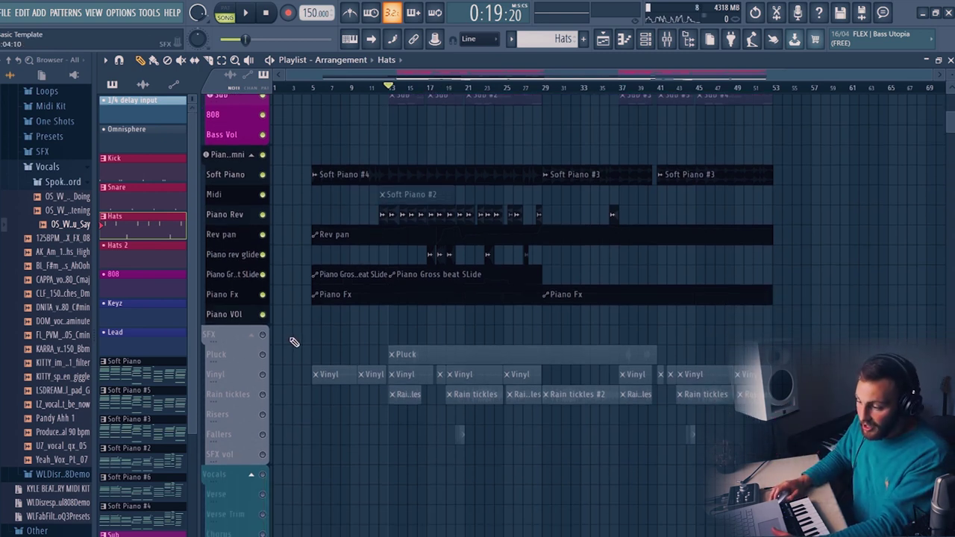
click(262, 338)
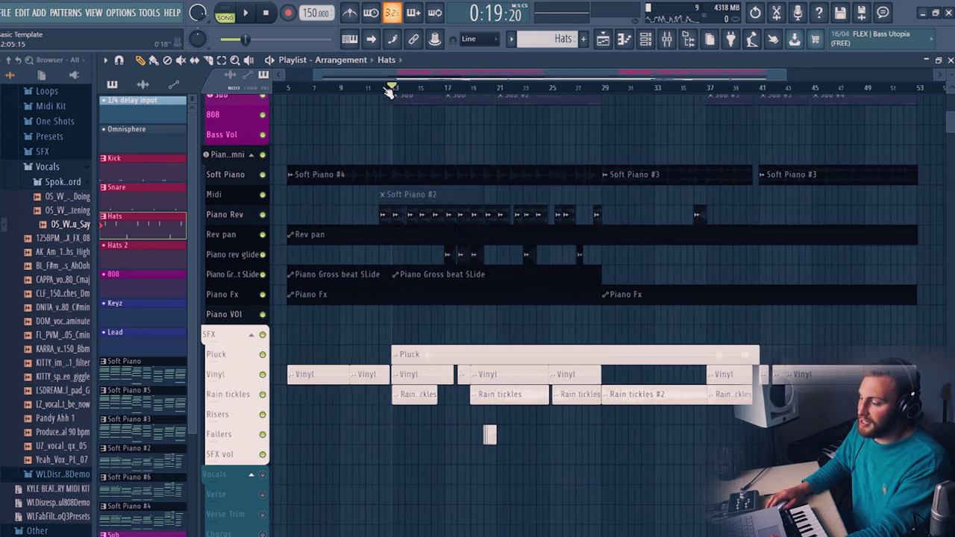
scroll(391, 88, up, 2)
scroll(388, 88, down, 1)
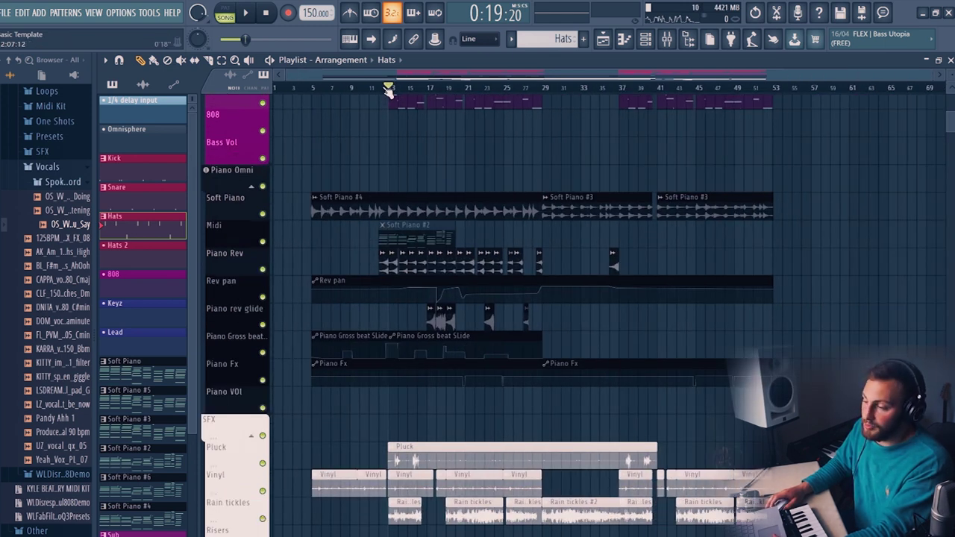
click(319, 89)
scroll(371, 234, up, 2)
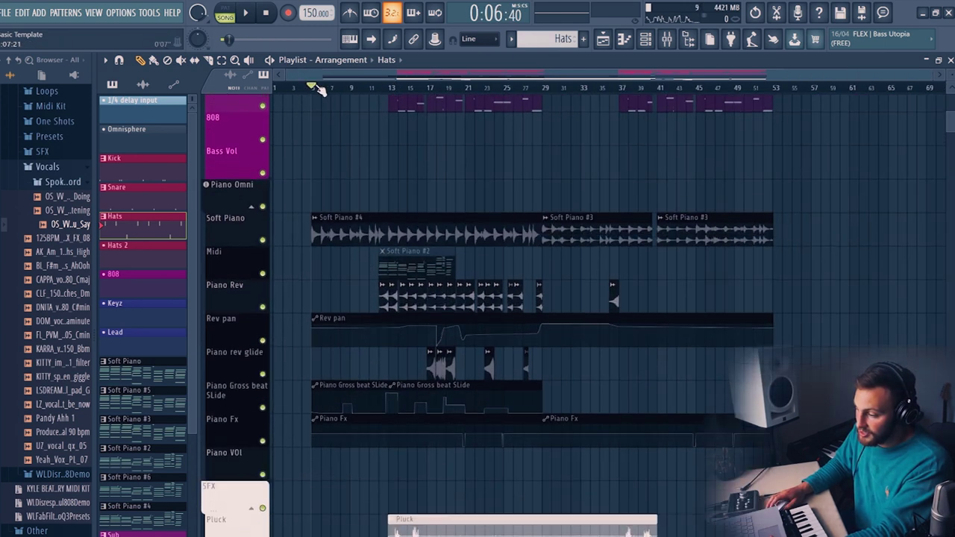
scroll(371, 233, up, 3)
scroll(373, 236, down, 2)
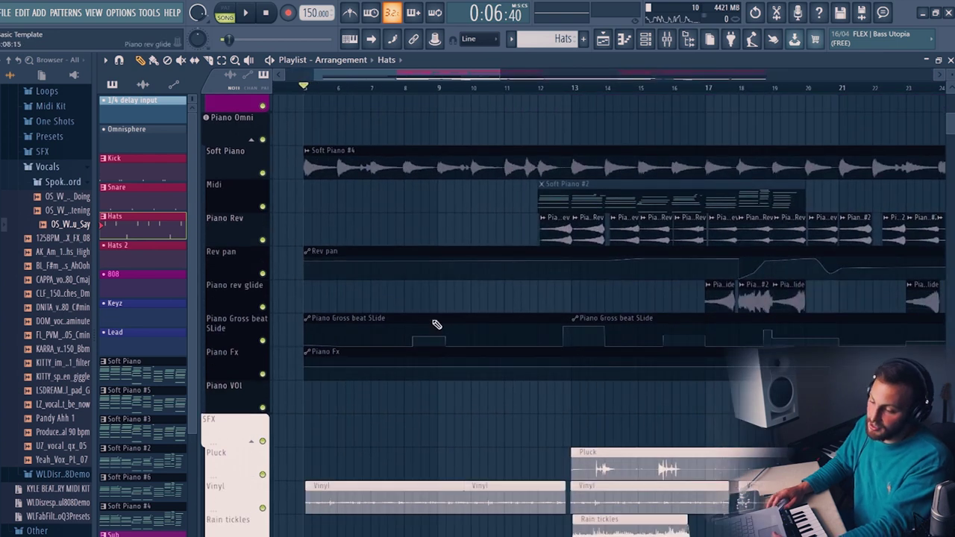
scroll(628, 175, down, 3)
click(521, 86)
scroll(582, 91, up, 3)
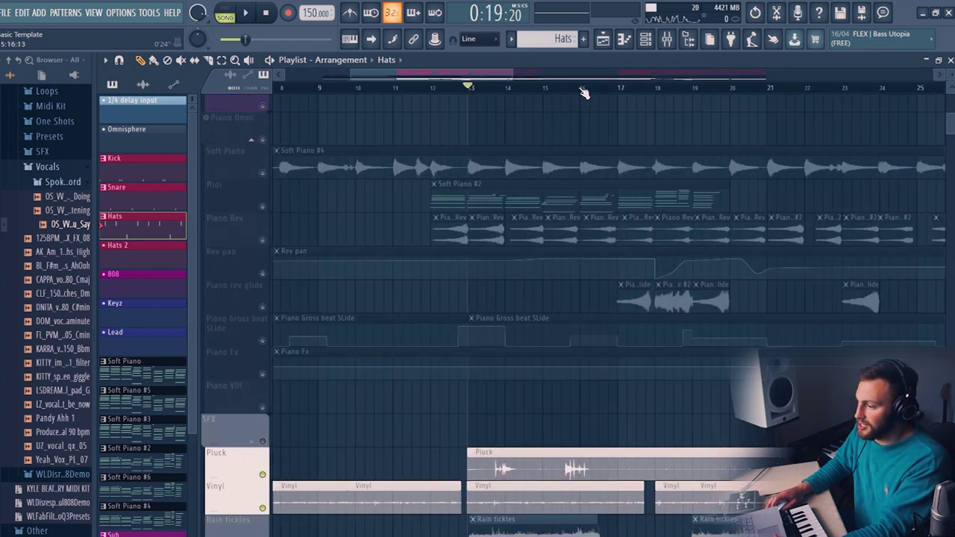
key(space)
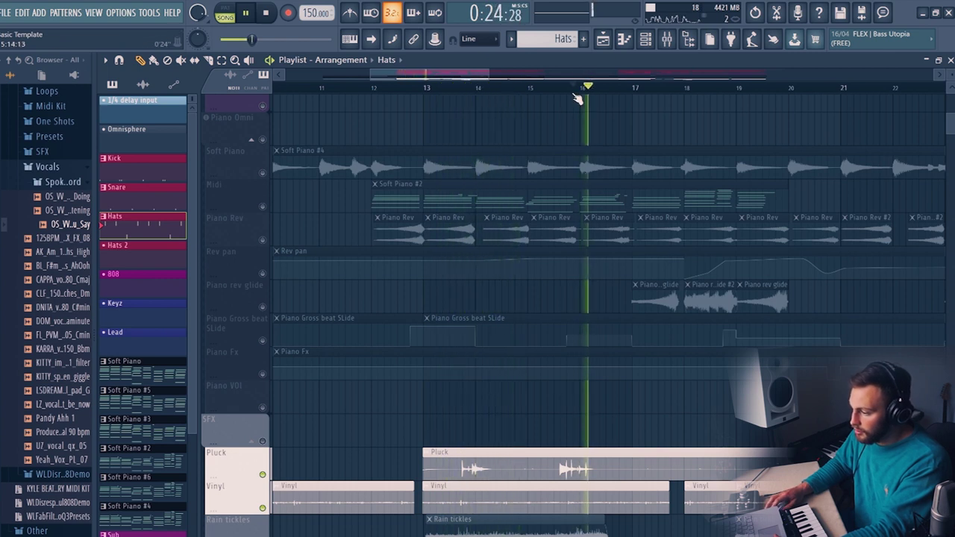
Step: Bring the SFX layers back in, solo Rain tickles, and play it
click(262, 442)
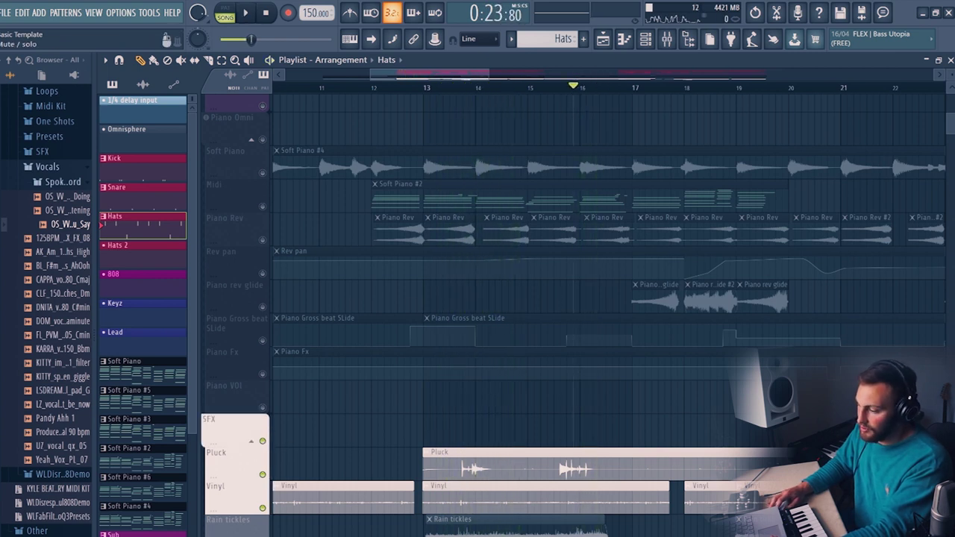
click(268, 524)
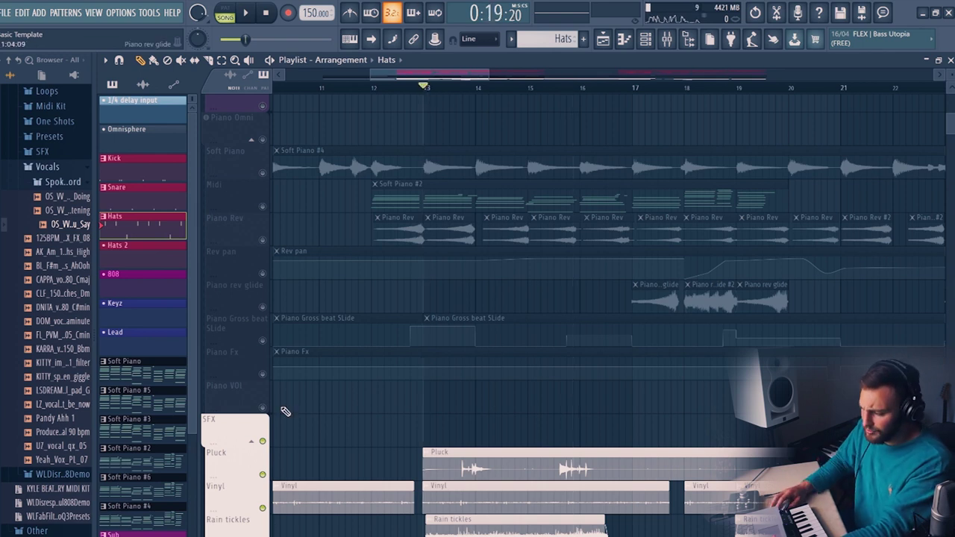
key(space)
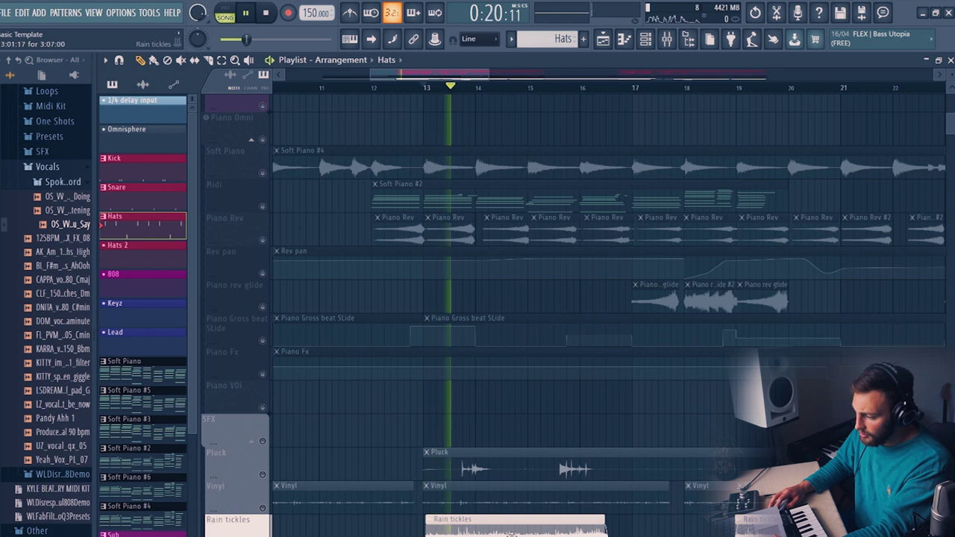
Step: Open the Rain tickles channel settings, undo the accidental knob tweak, and close them
click(501, 517)
double_click(502, 516)
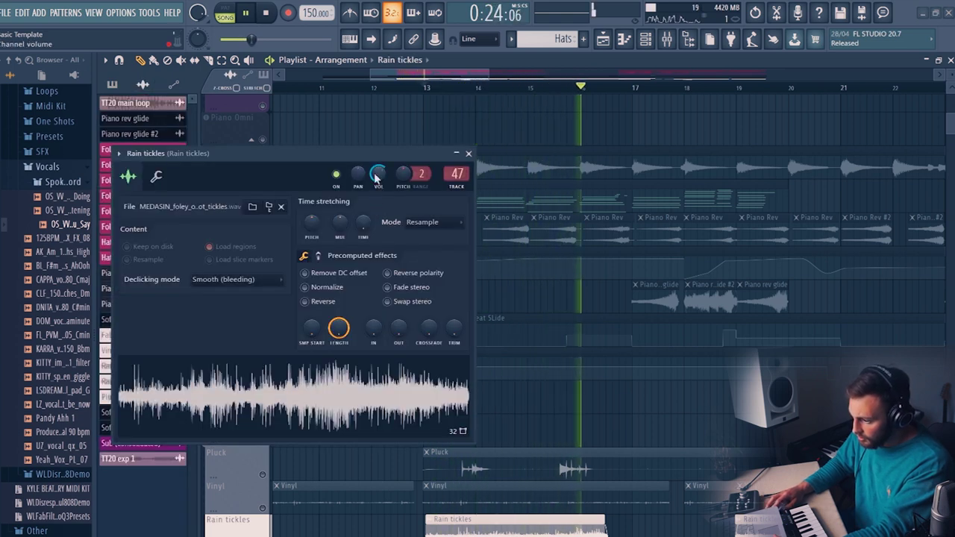
key(space)
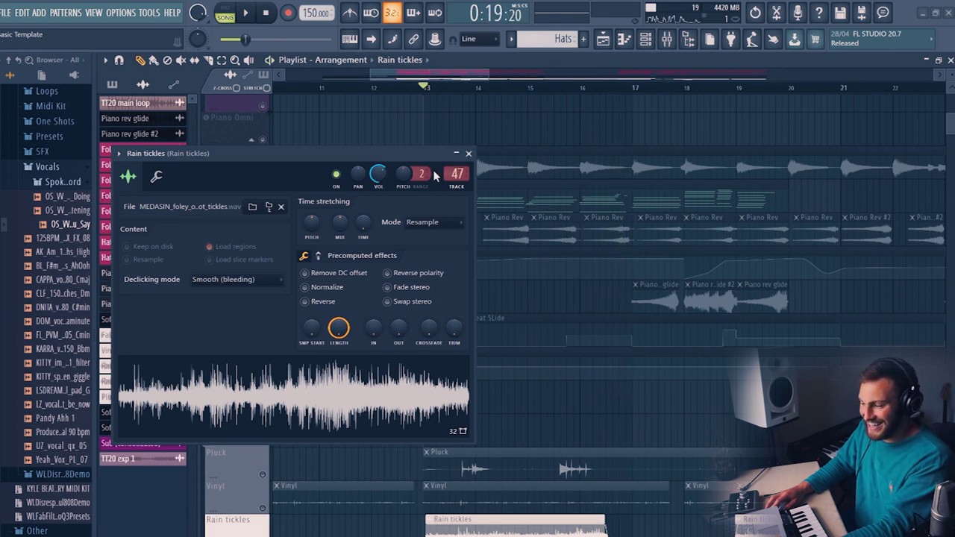
key(ctrl+z)
click(469, 153)
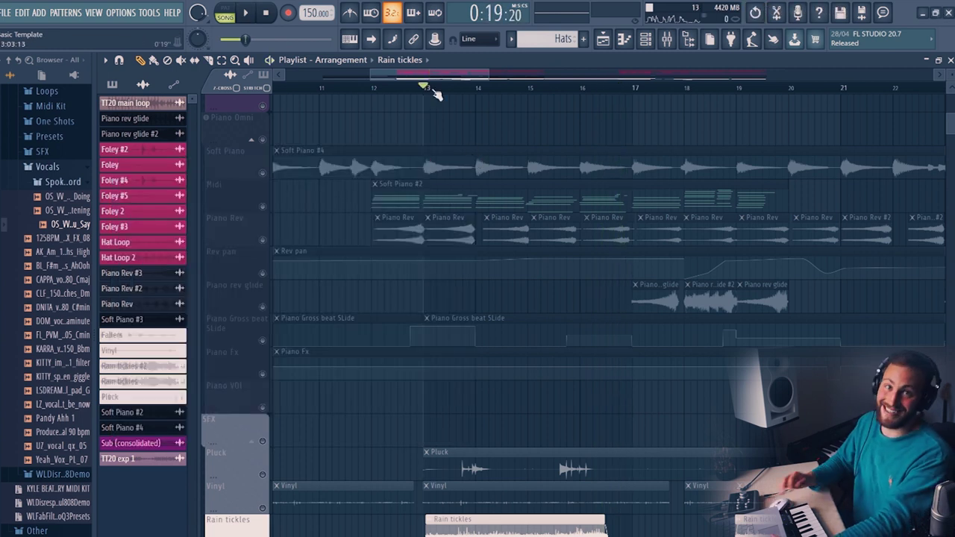
scroll(436, 94, down, 8)
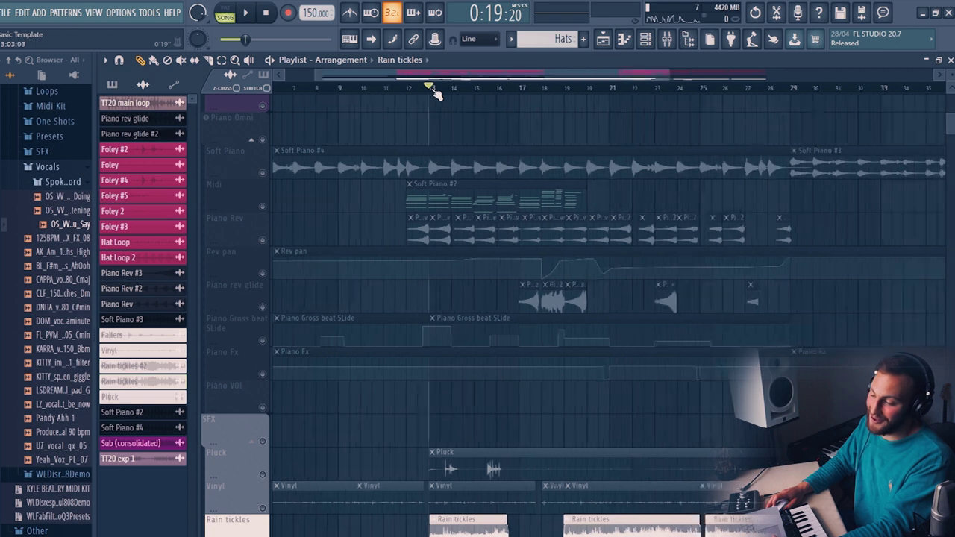
scroll(497, 308, down, 2)
scroll(497, 309, down, 2)
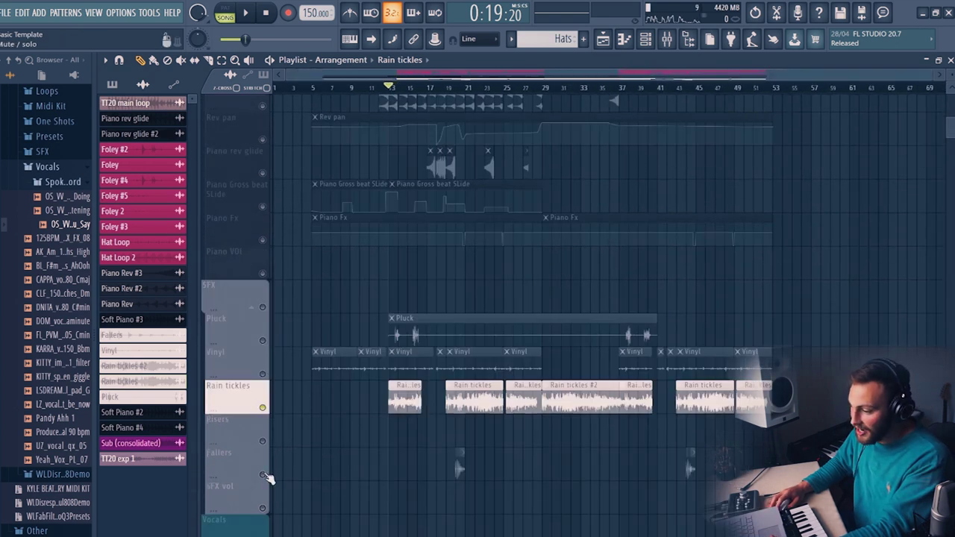
Step: Unmute the Fallers, Risers and SFX vol tracks and scroll down to the Exports lane
click(262, 474)
click(262, 441)
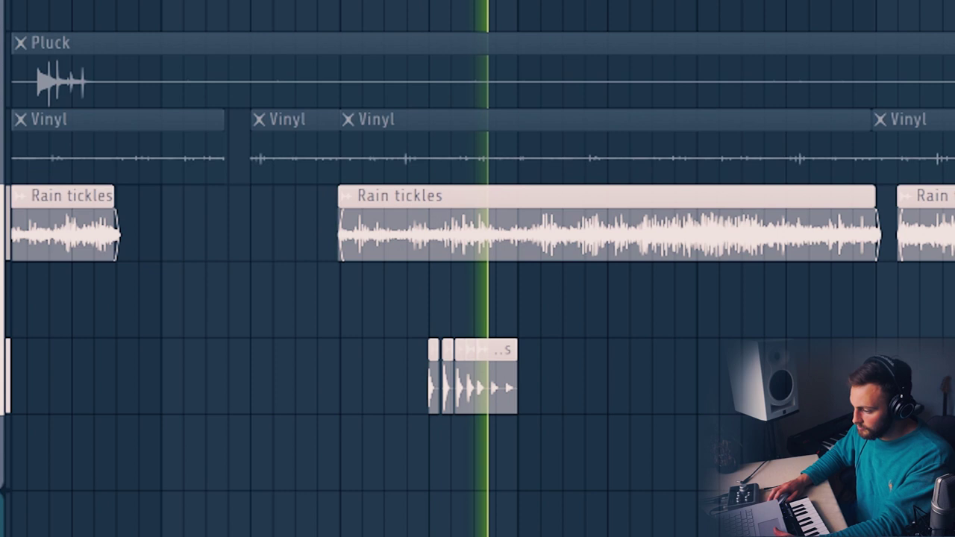
click(263, 508)
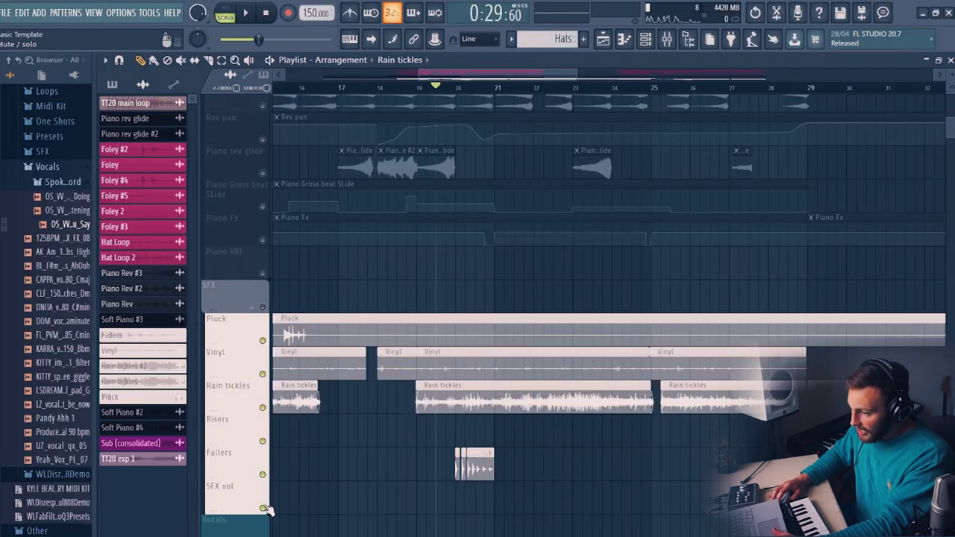
scroll(435, 84, down, 6)
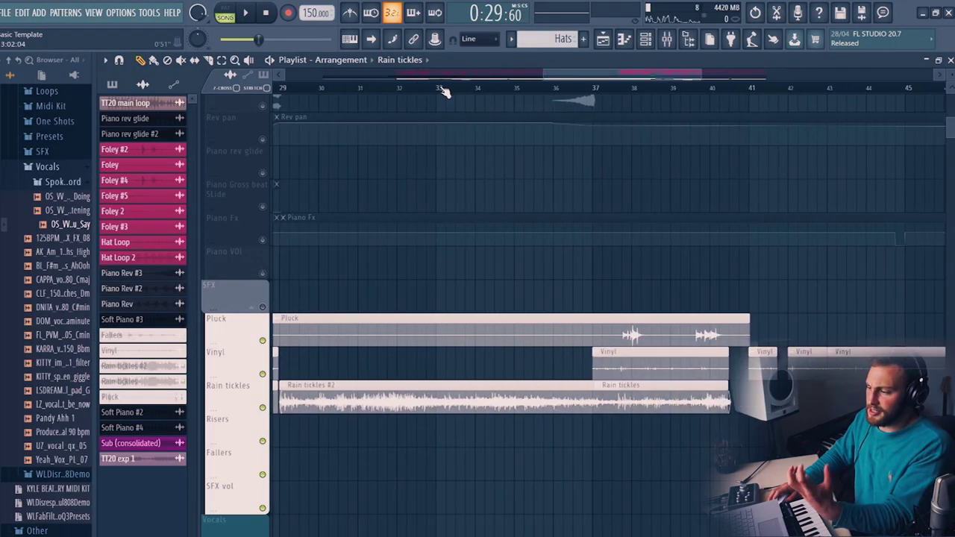
scroll(446, 89, down, 3)
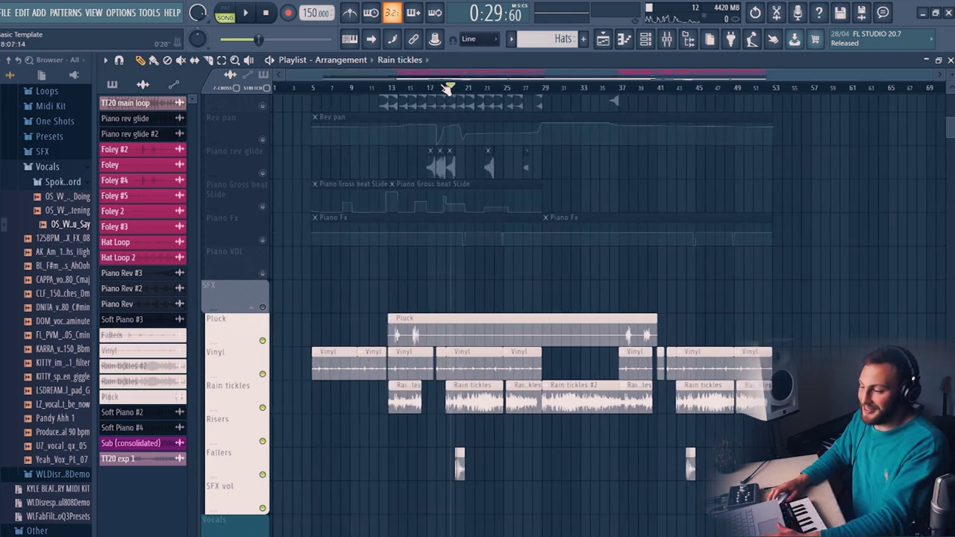
scroll(529, 97, up, 10)
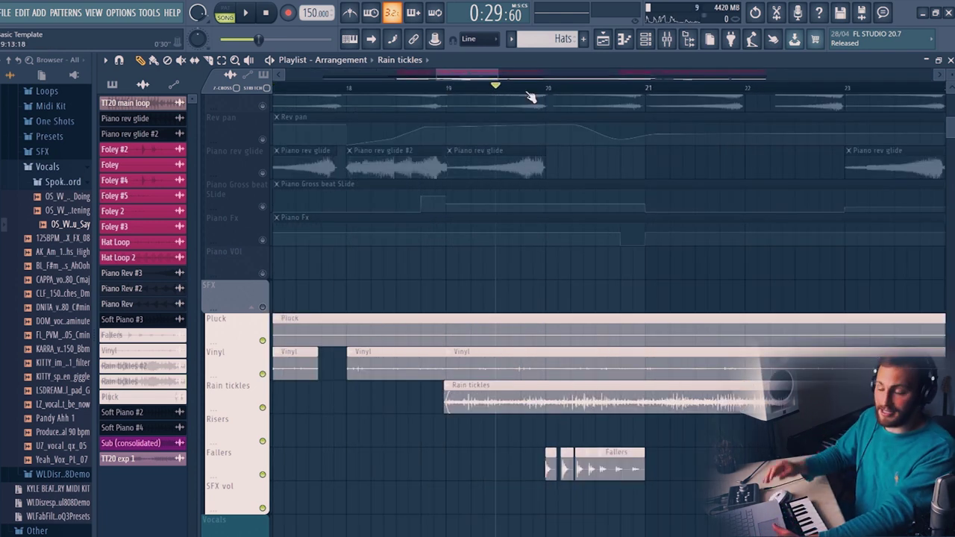
scroll(570, 401, down, 5)
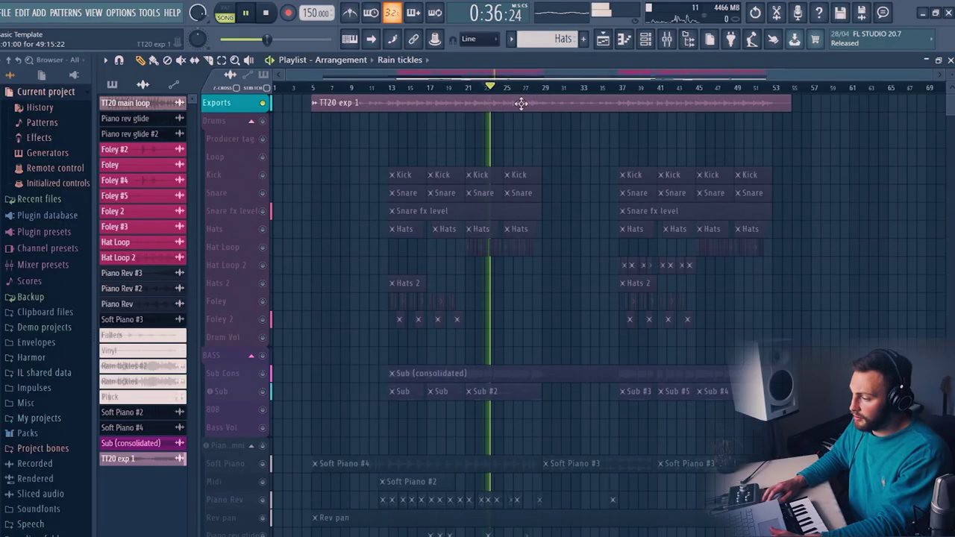
Step: Open the TT20 exp 1 clip's channel settings showing the TT20 exp 1.wav sample
double_click(379, 104)
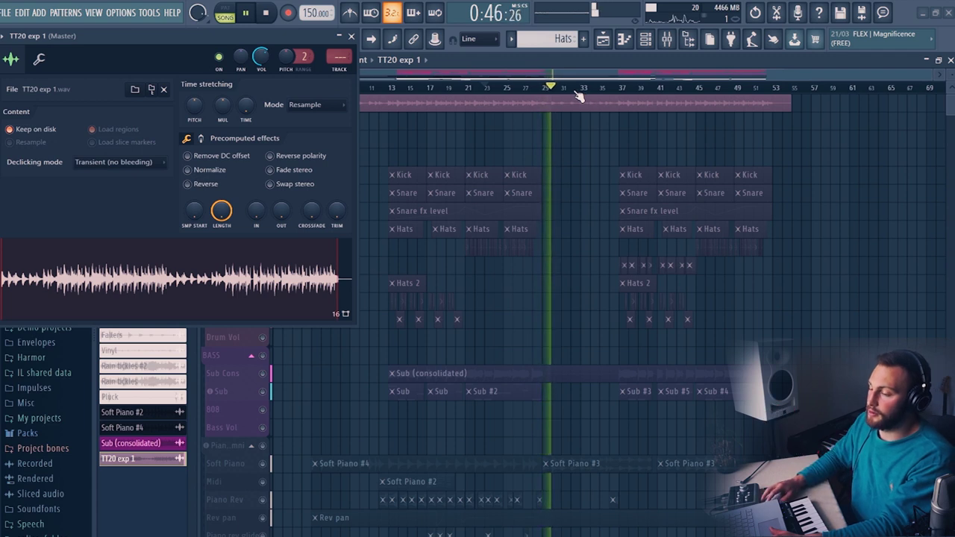
Step: Close the TT20 exp 1 Channel settings window, leaving the full arrangement playing in the playlist
click(351, 36)
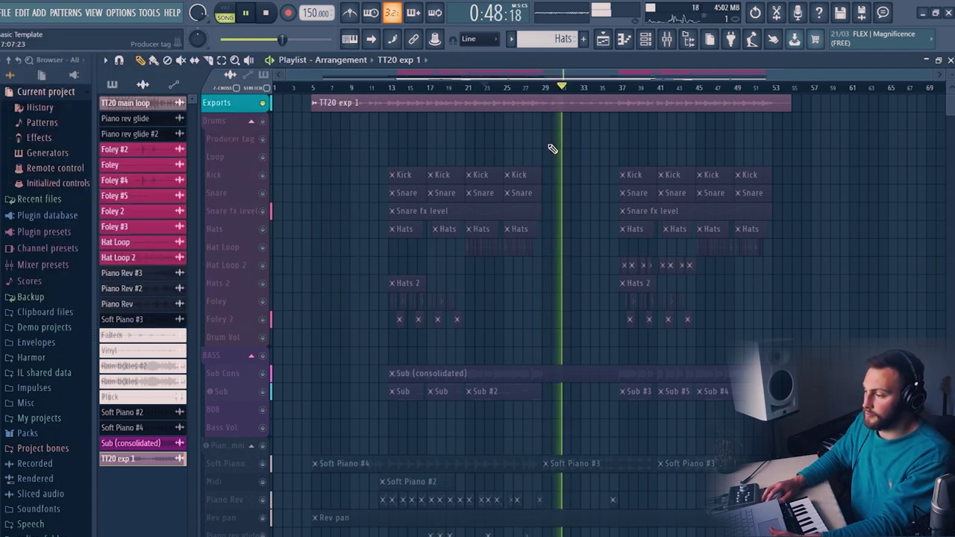